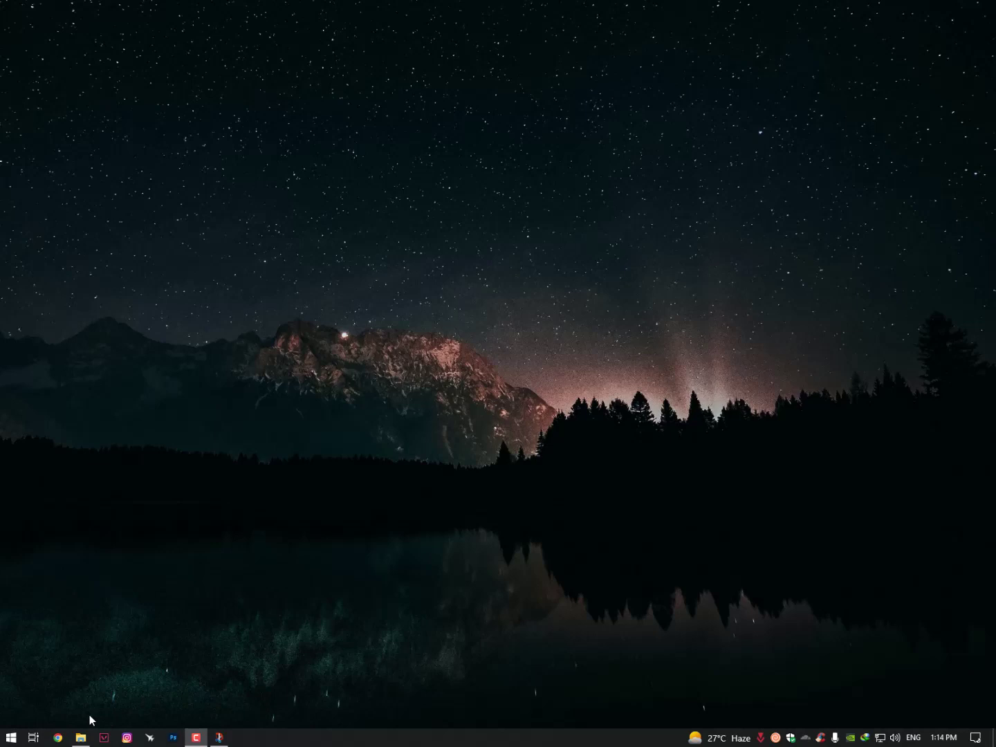
# In Chrome, search Google for 'api-win-ms-crt-runtime-l1-1-0 dll missing'
pyautogui.click(57, 737)
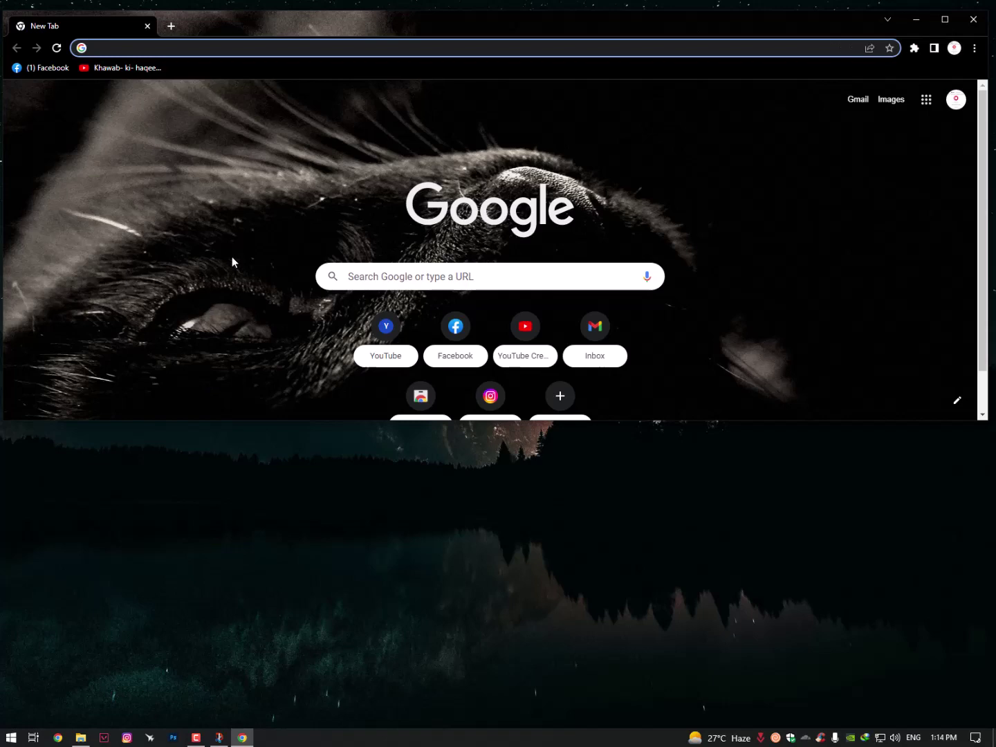
pyautogui.write('ms')
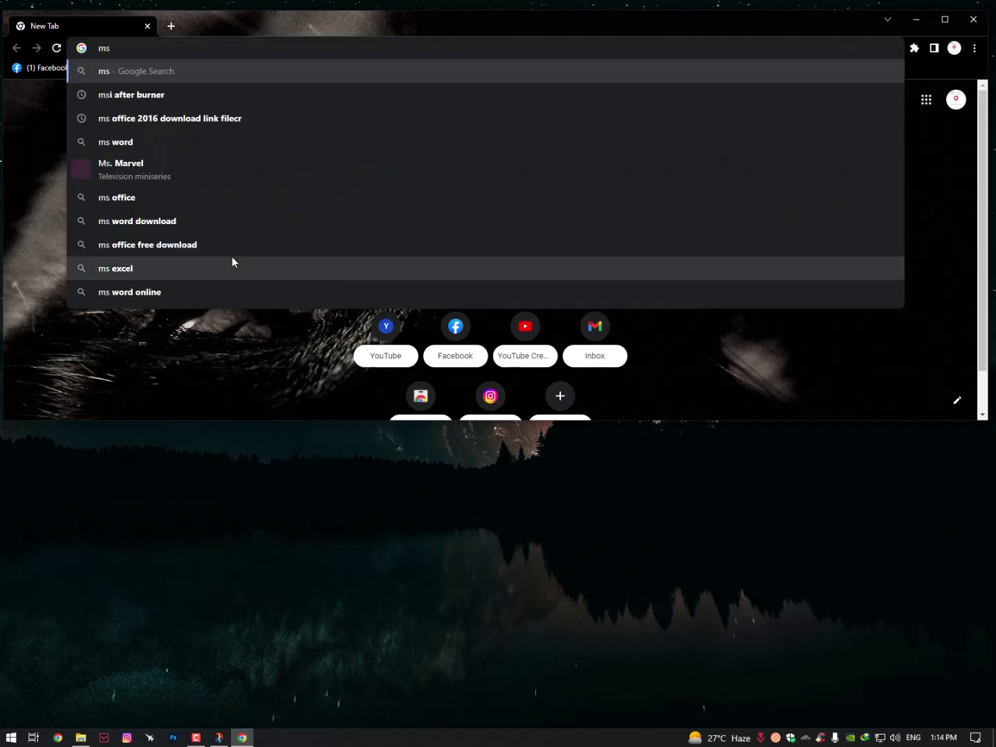
pyautogui.press('BackSpace')
pyautogui.press('BackSpace')
pyautogui.write('api ms')
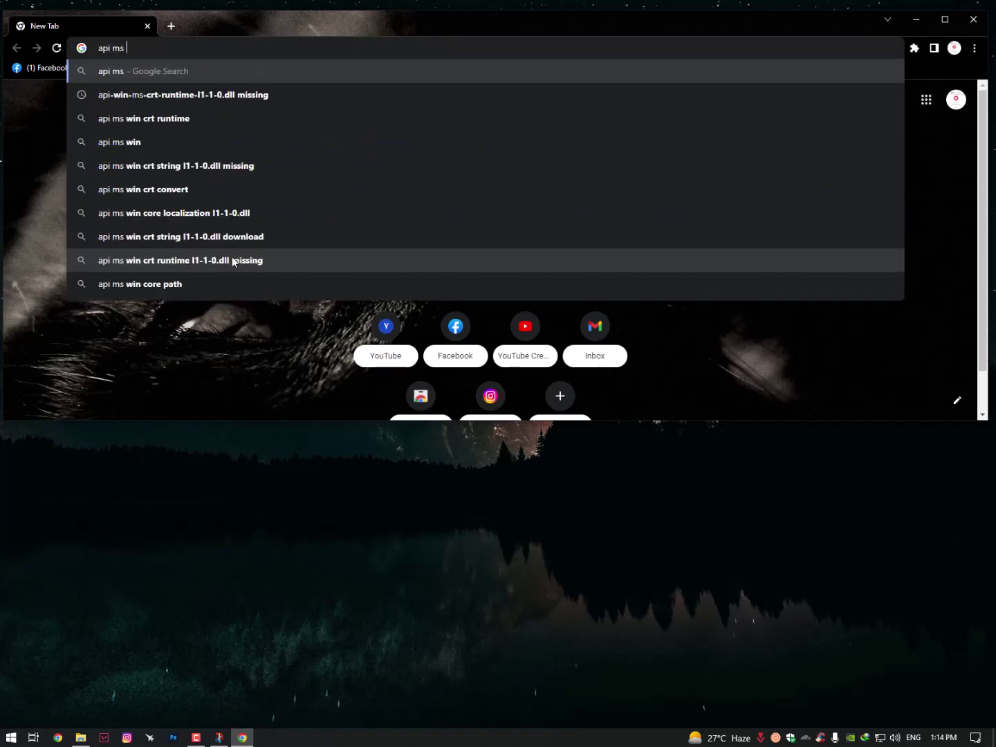
pyautogui.write(' crt runtime')
pyautogui.press('Down')
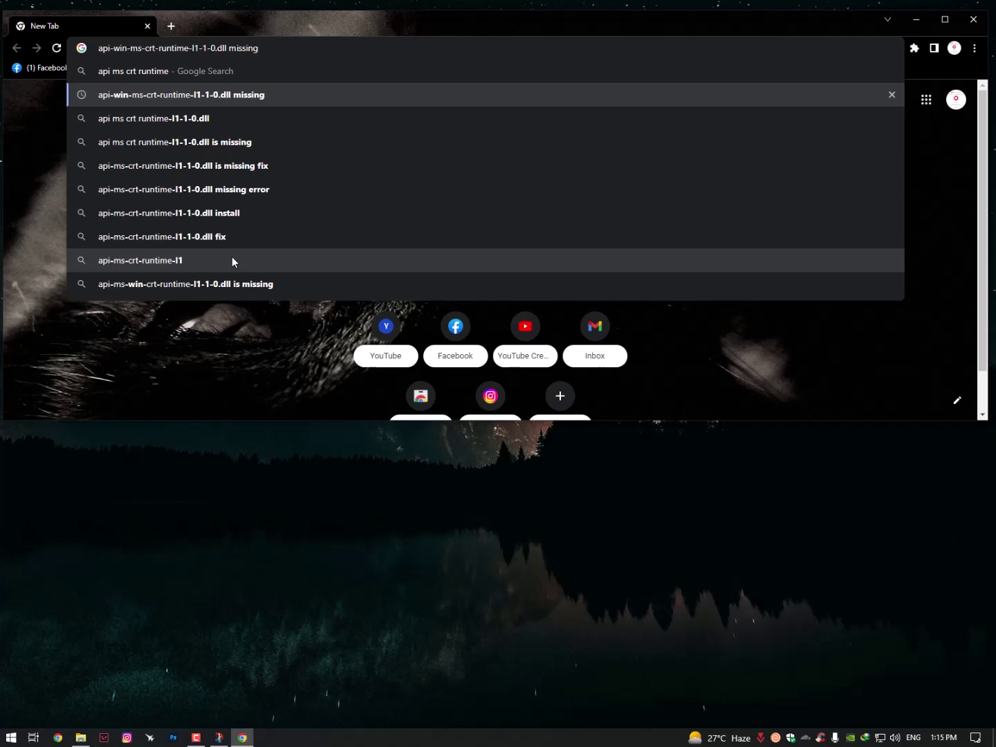
pyautogui.press('BackSpace')
pyautogui.press('BackSpace')
pyautogui.press('BackSpace')
pyautogui.press('BackSpace')
pyautogui.press('BackSpace')
pyautogui.press('BackSpace')
pyautogui.press('BackSpace')
pyautogui.press('BackSpace')
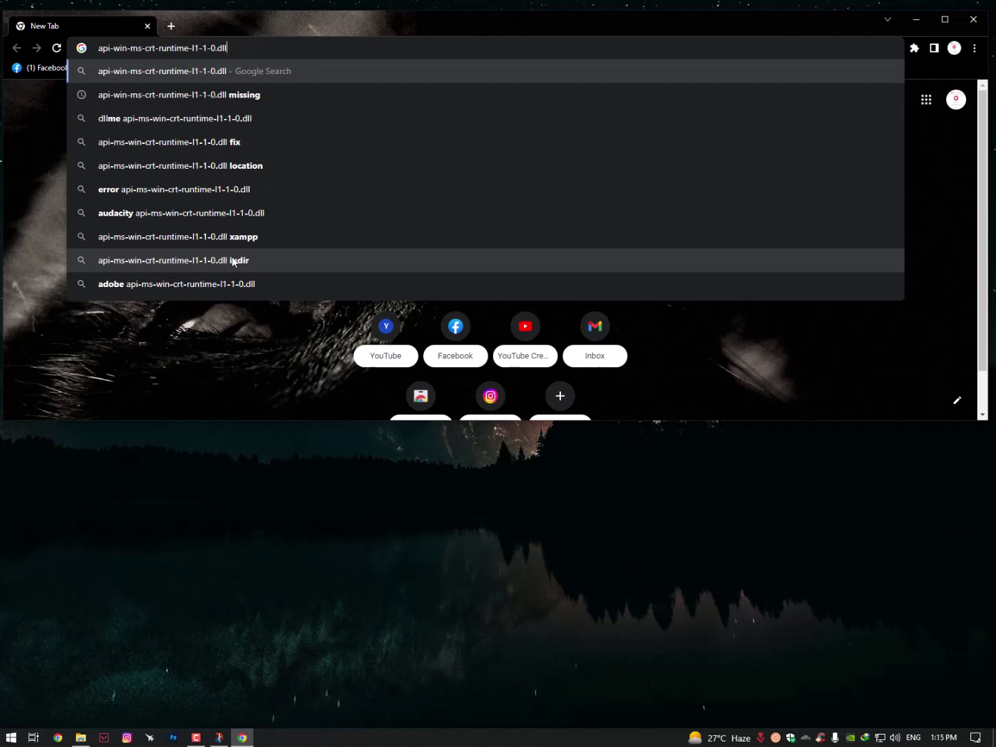
pyautogui.press('Down')
pyautogui.press('Return')
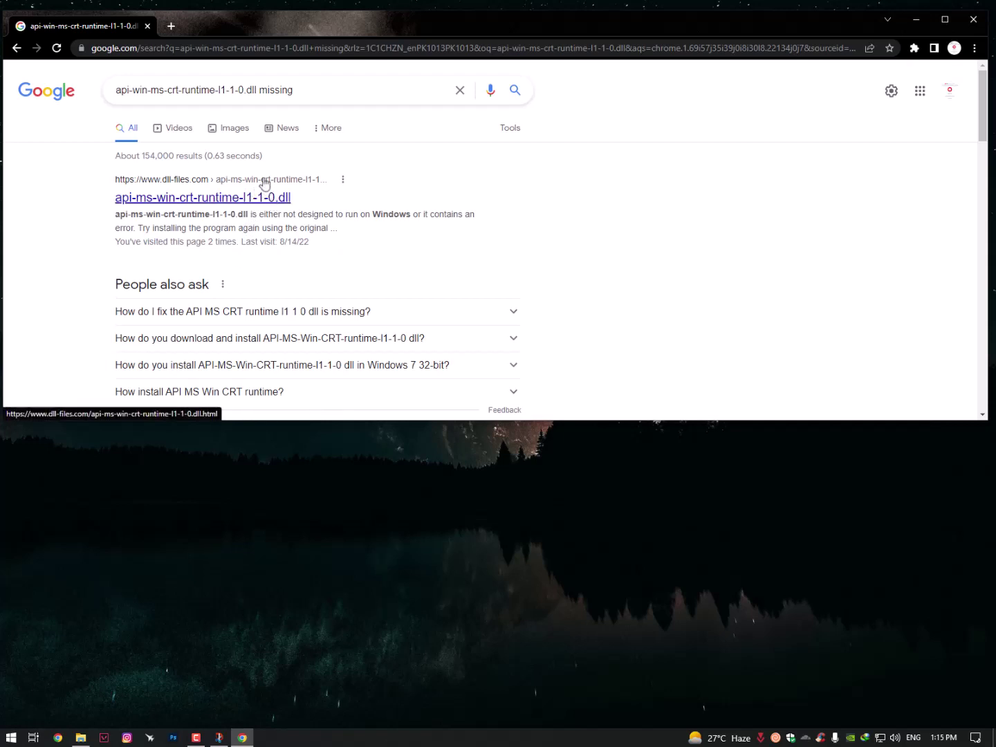
# Replace the search query with 'redistributable c++ 2015 download' and run it
pyautogui.tripleClick(232, 92)
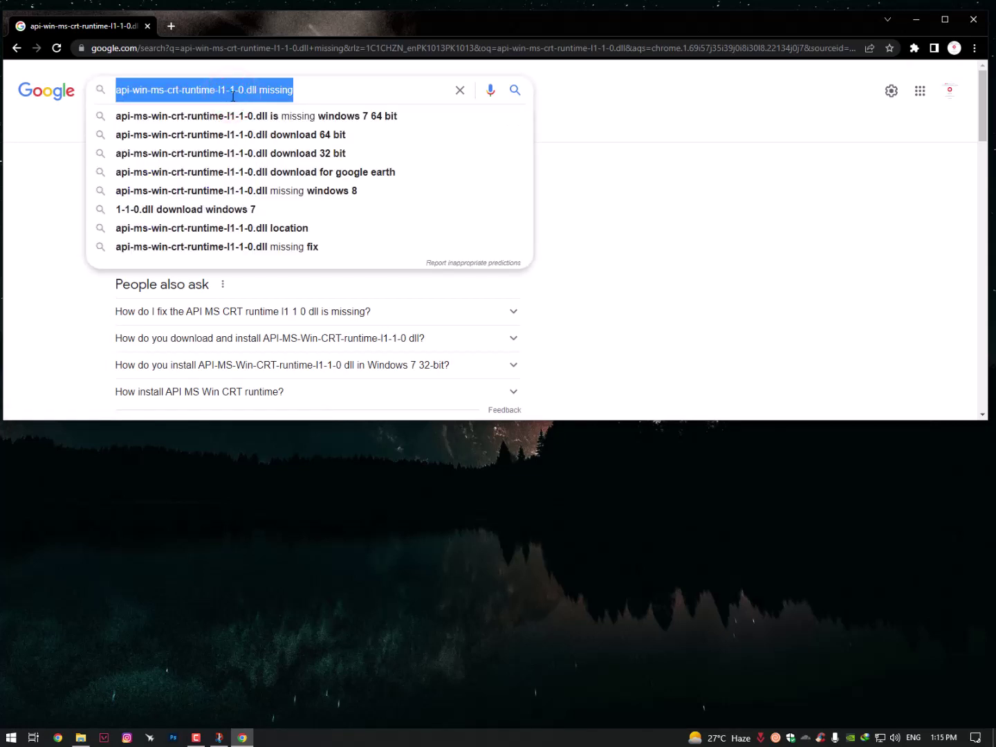
pyautogui.write('red')
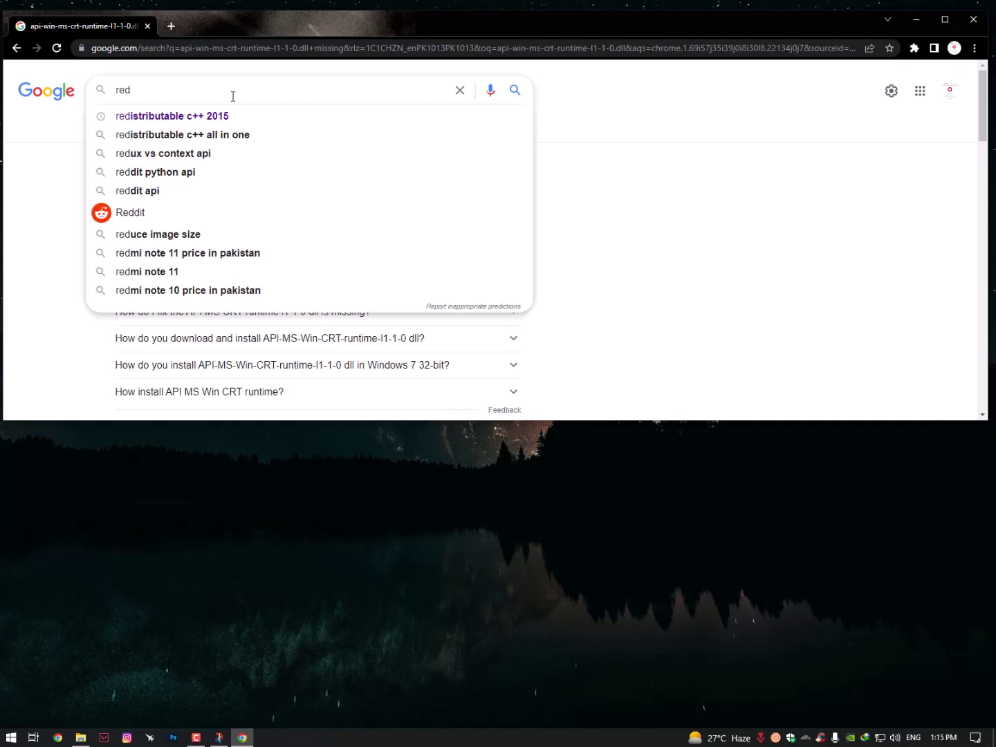
pyautogui.write('istributa')
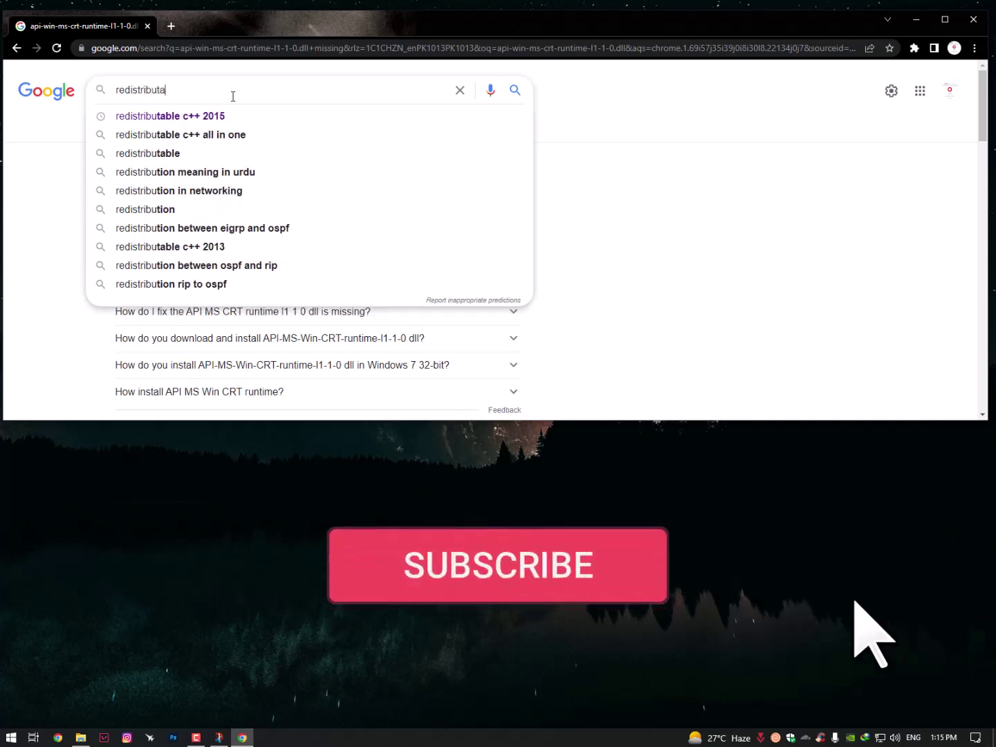
pyautogui.write('ble c++ ')
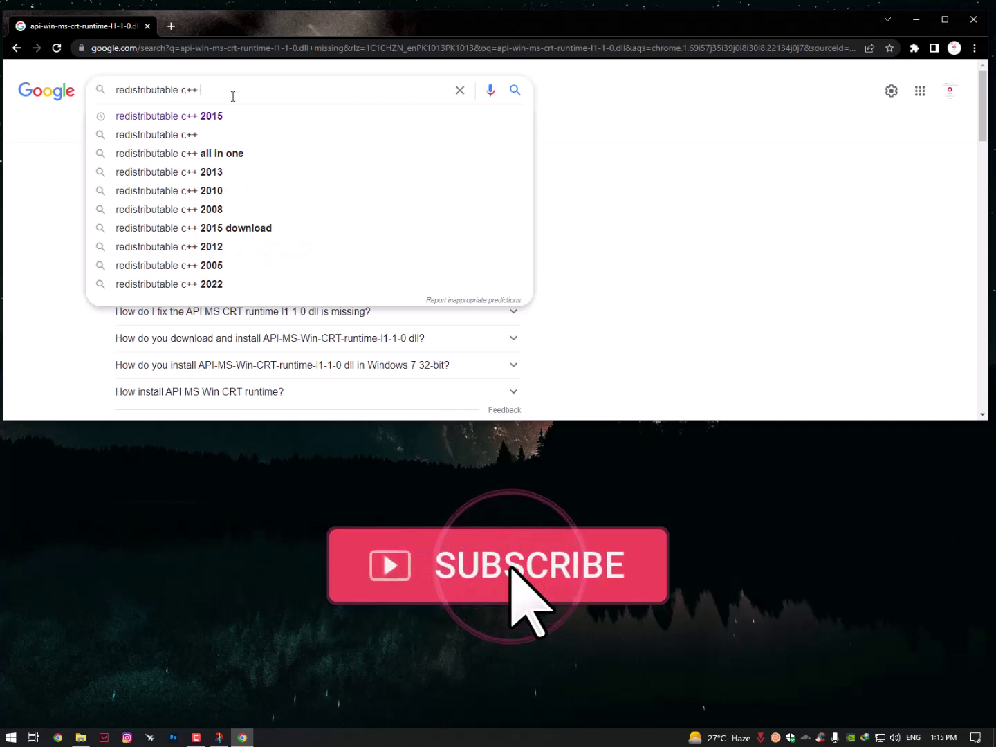
pyautogui.write('2016 download')
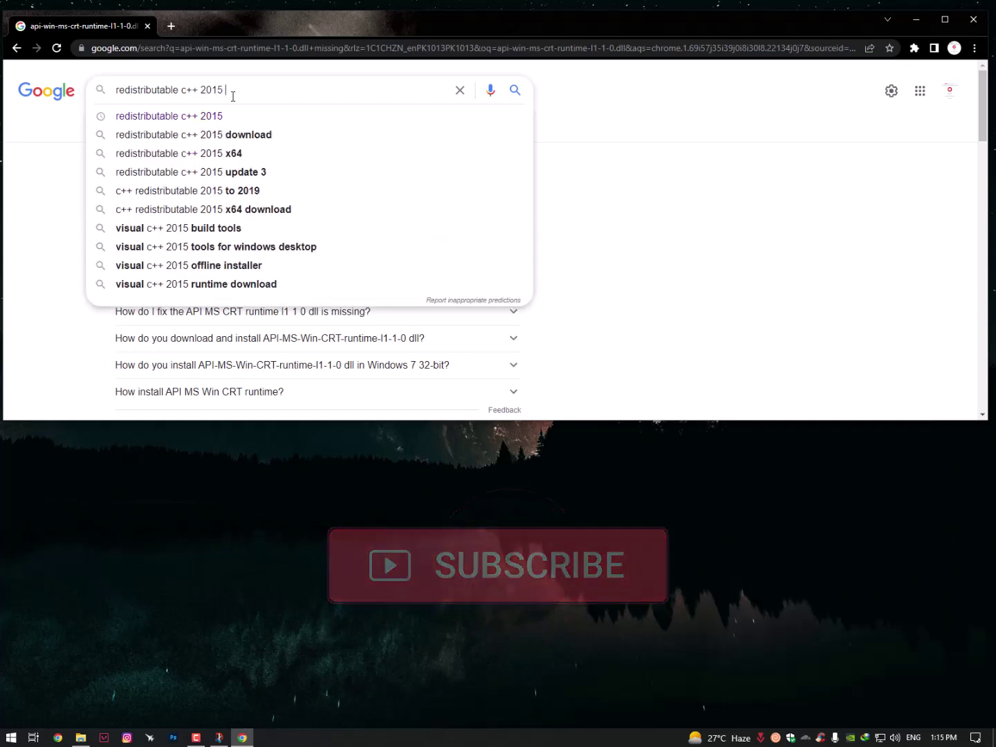
pyautogui.press('Return')
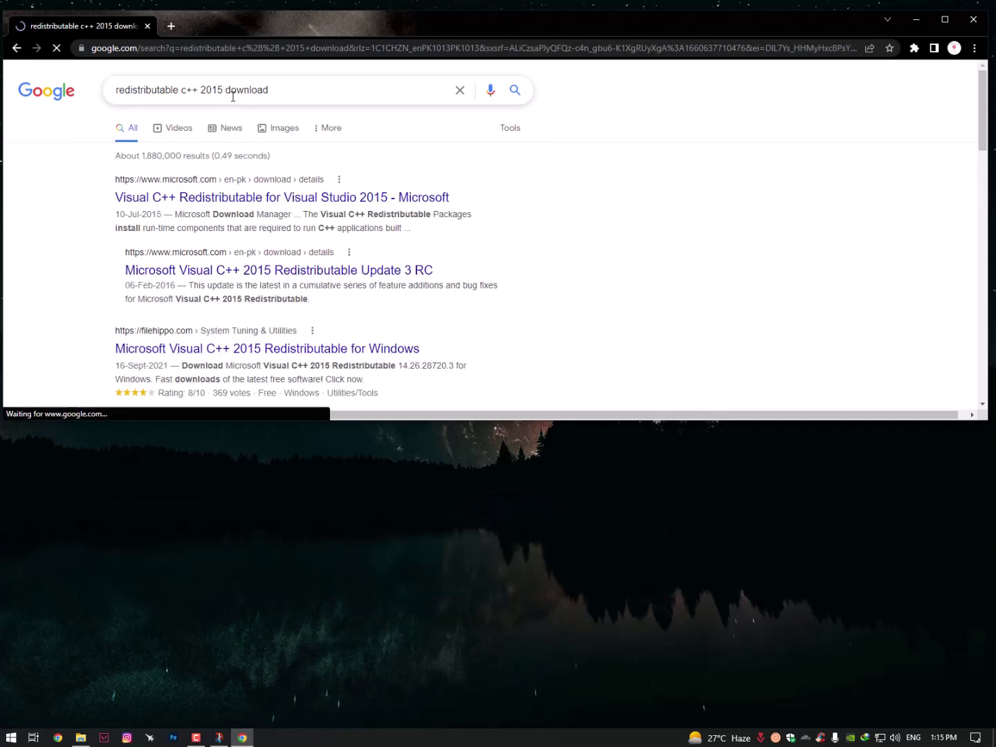
# Open Microsoft's Visual C++ 2015 Redistributable page and review the file names under Details
pyautogui.click(229, 197)
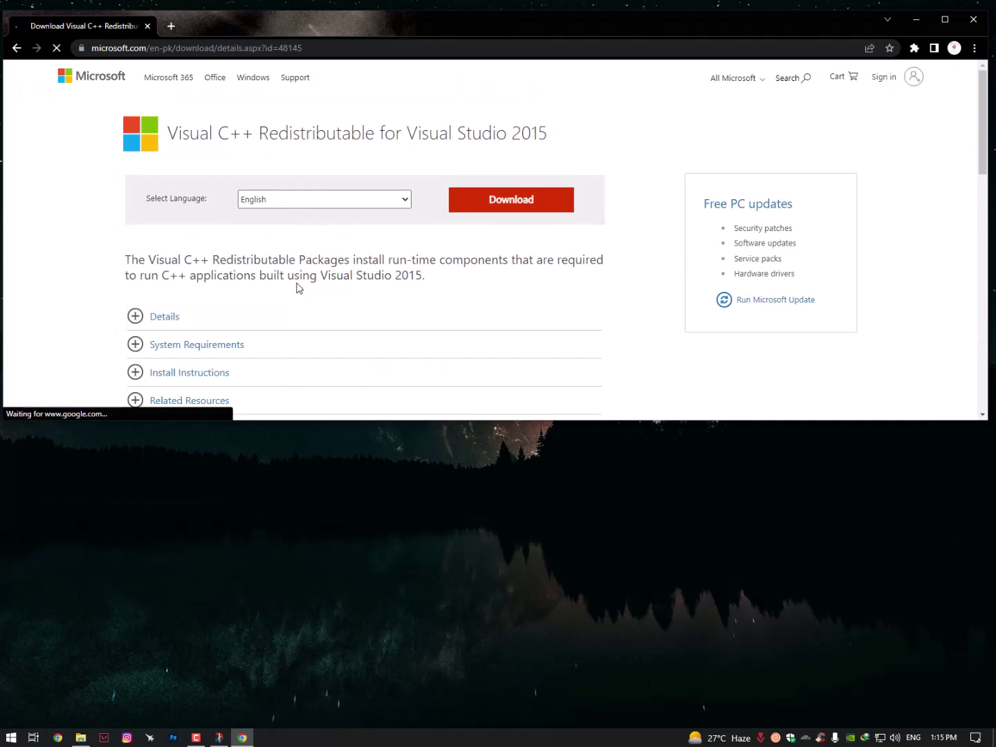
pyautogui.click(198, 315)
pyautogui.scroll(-3, 287, 313)
pyautogui.scroll(1, 287, 313)
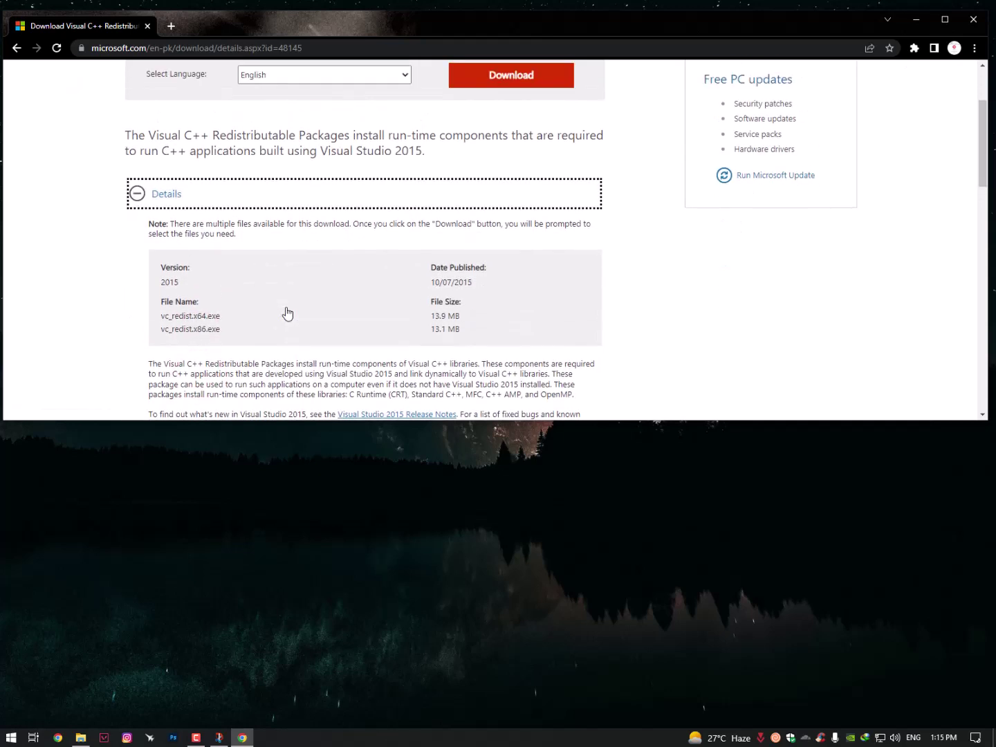
pyautogui.moveTo(246, 332); pyautogui.dragTo(164, 310)
pyautogui.click(195, 326)
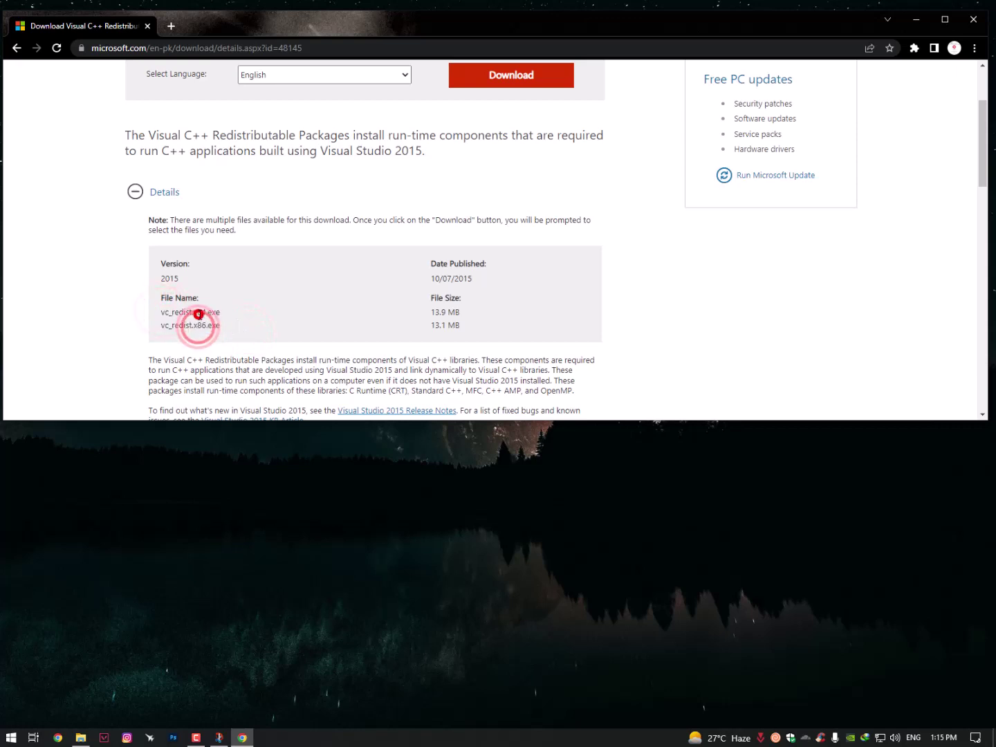
pyautogui.doubleClick(198, 313)
pyautogui.click(234, 329)
pyautogui.scroll(2, 305, 295)
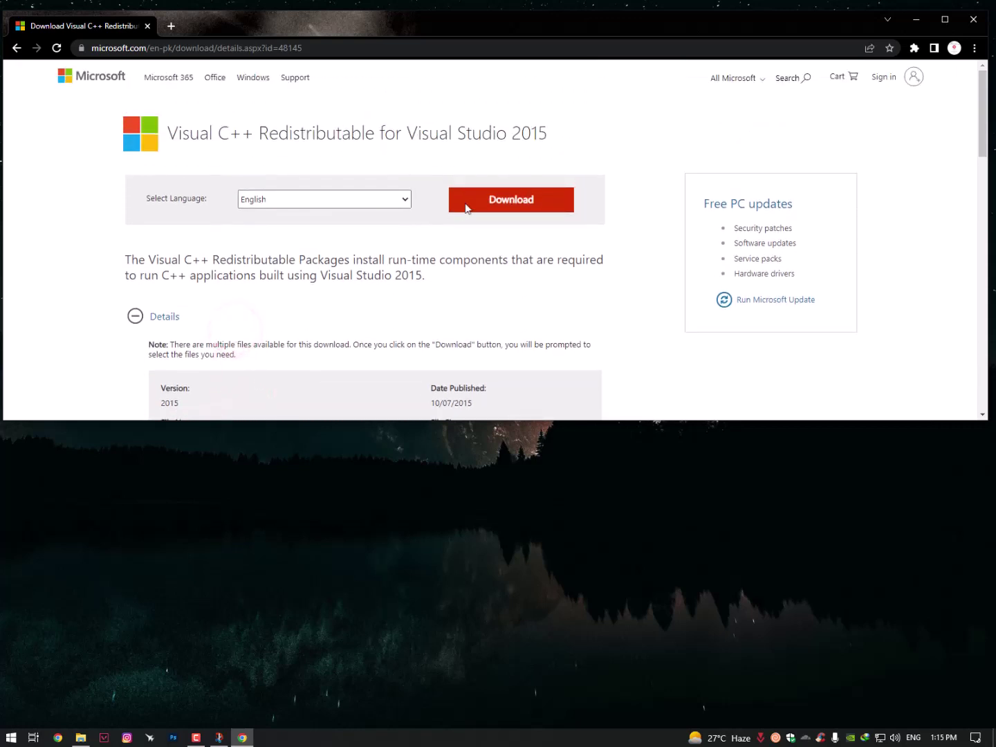
# Select both vc_redist.x64.exe and vc_redist.x86.exe for download, totalling 27.0 MB
pyautogui.click(470, 201)
pyautogui.click(135, 175)
pyautogui.click(135, 207)
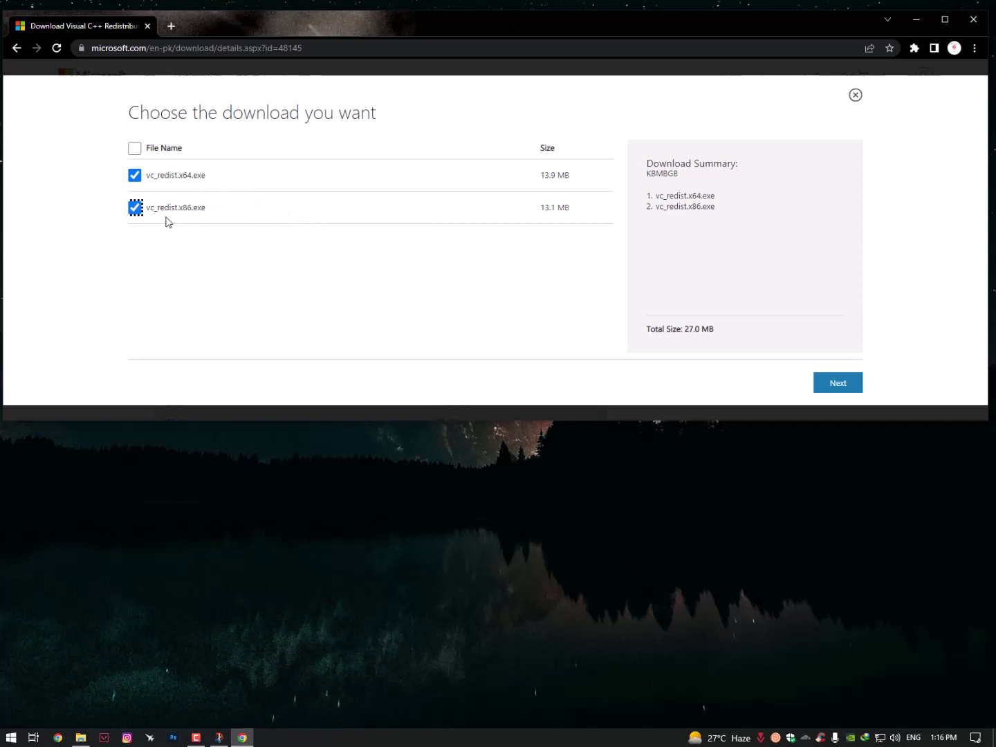
pyautogui.moveTo(156, 208); pyautogui.dragTo(173, 175)
pyautogui.click(211, 176)
pyautogui.moveTo(211, 175); pyautogui.dragTo(158, 171)
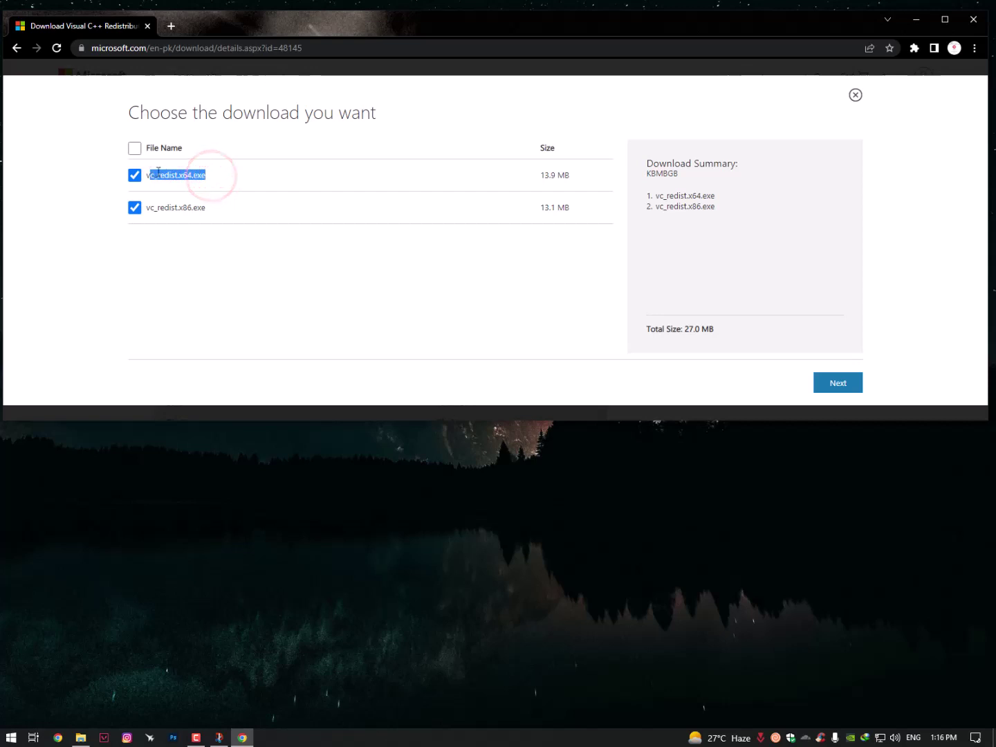
pyautogui.doubleClick(196, 174)
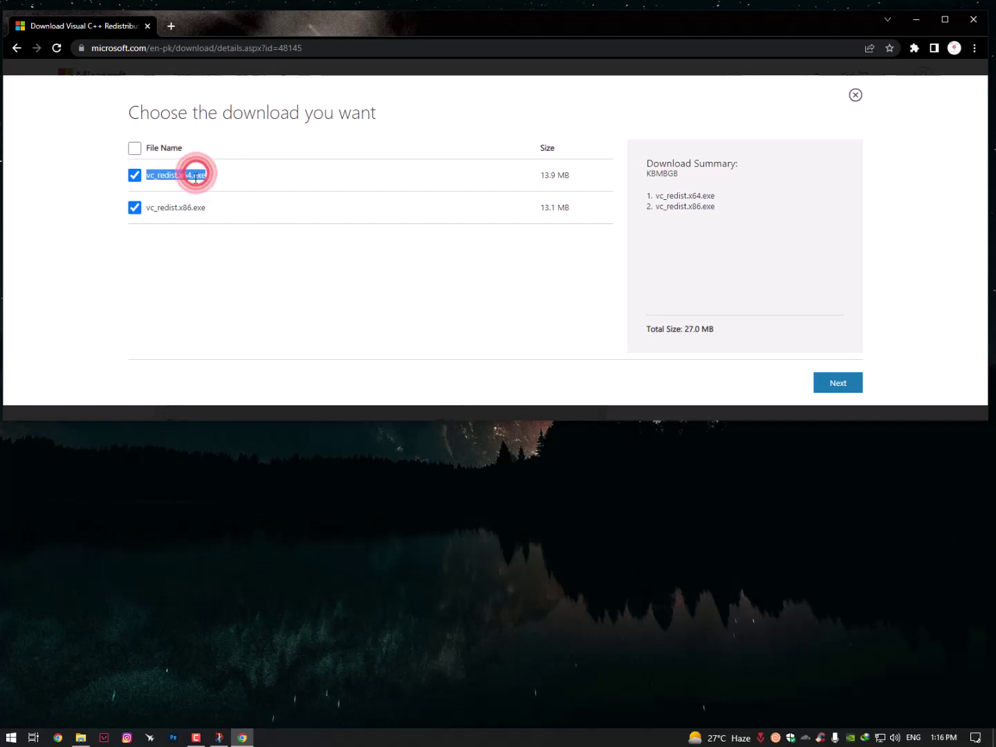
pyautogui.doubleClick(182, 207)
pyautogui.click(237, 296)
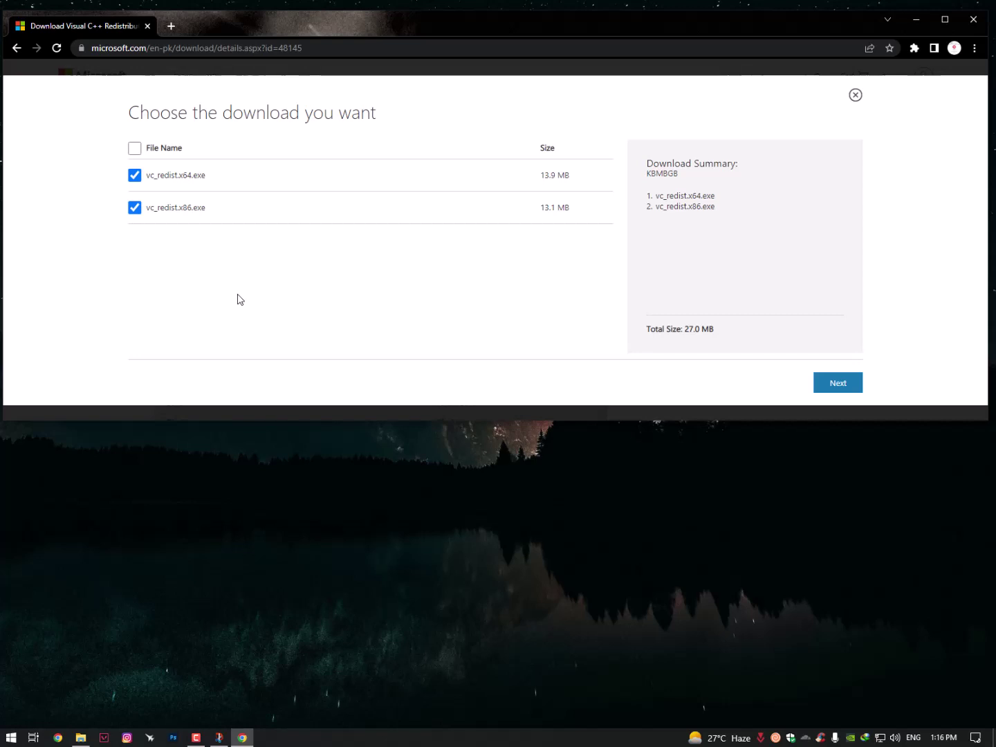
pyautogui.moveTo(269, 256); pyautogui.dragTo(81, 137)
pyautogui.click(377, 299)
# Start downloading both files, then skip IDM's duplicate-link prompt and cancel the x86 download
pyautogui.click(835, 383)
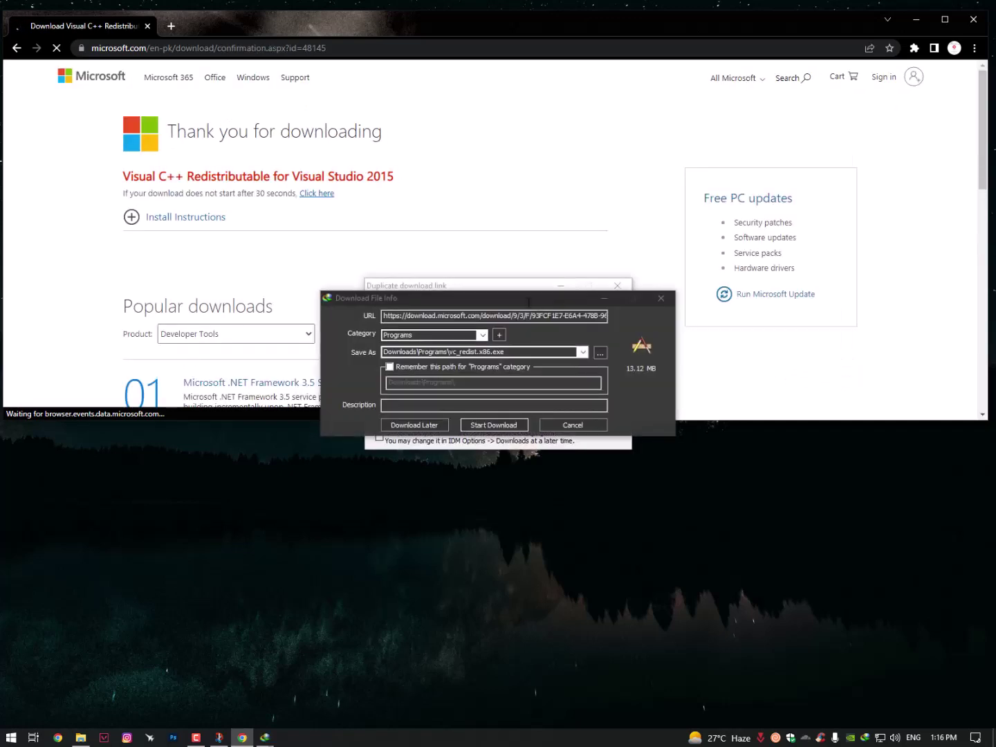
pyautogui.moveTo(504, 291); pyautogui.dragTo(463, 187)
pyautogui.click(501, 296)
pyautogui.moveTo(520, 291); pyautogui.dragTo(377, 171)
pyautogui.click(401, 288)
pyautogui.click(520, 314)
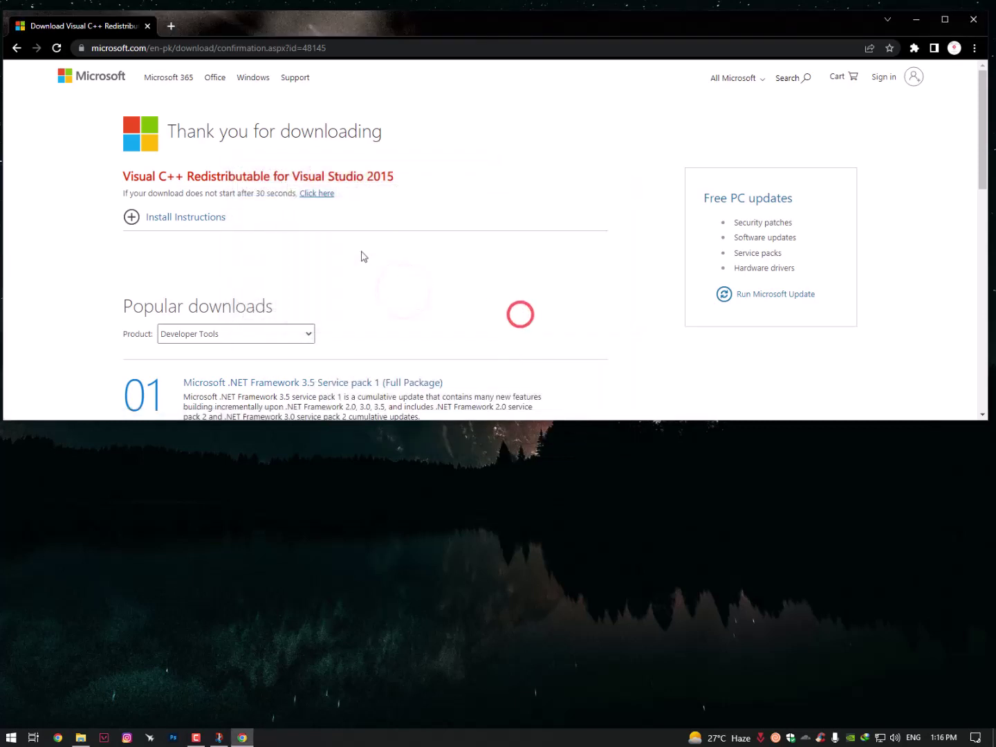
# Retry the failed redistributable downloads and dismiss IDM's cancellation and duplicate-link prompts
pyautogui.click(317, 194)
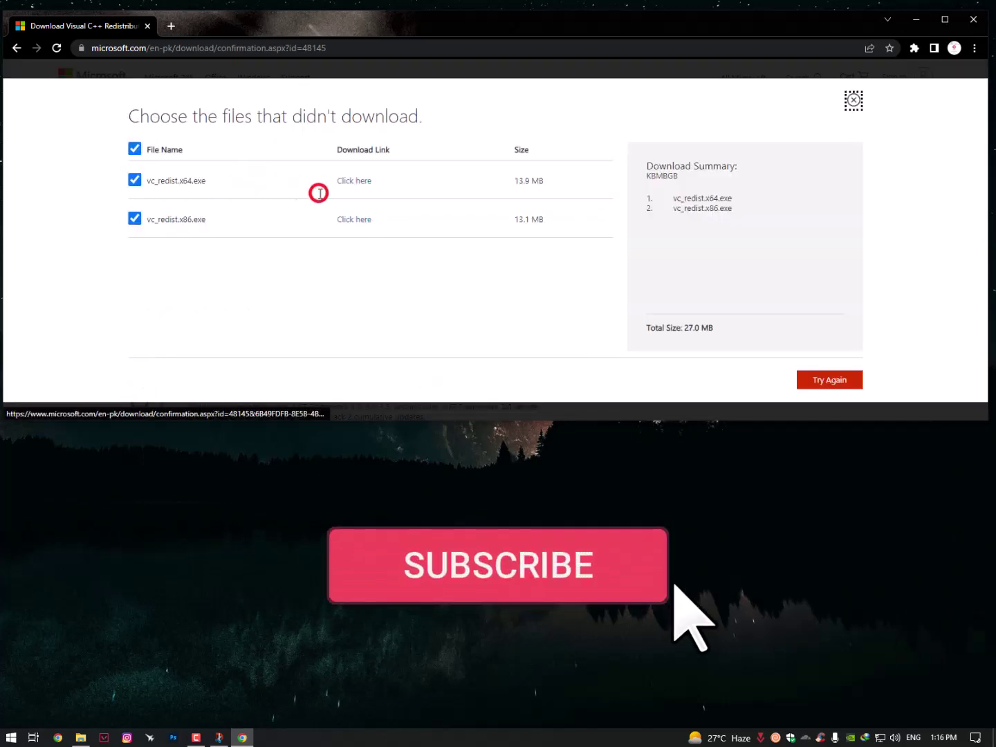
pyautogui.click(828, 380)
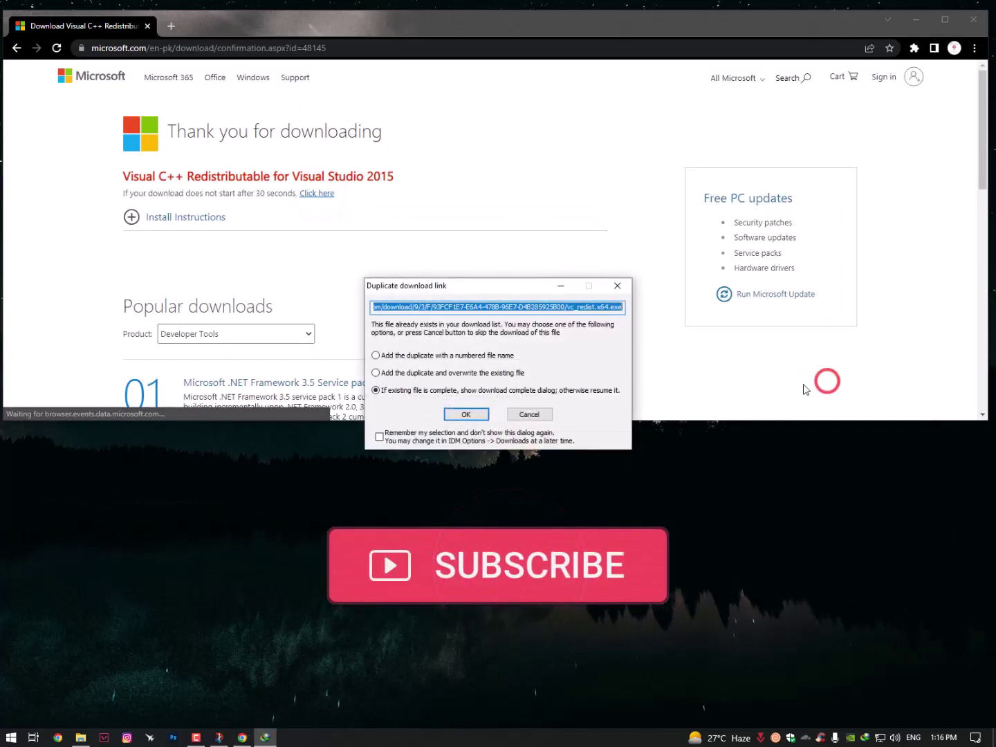
pyautogui.click(529, 415)
pyautogui.click(567, 423)
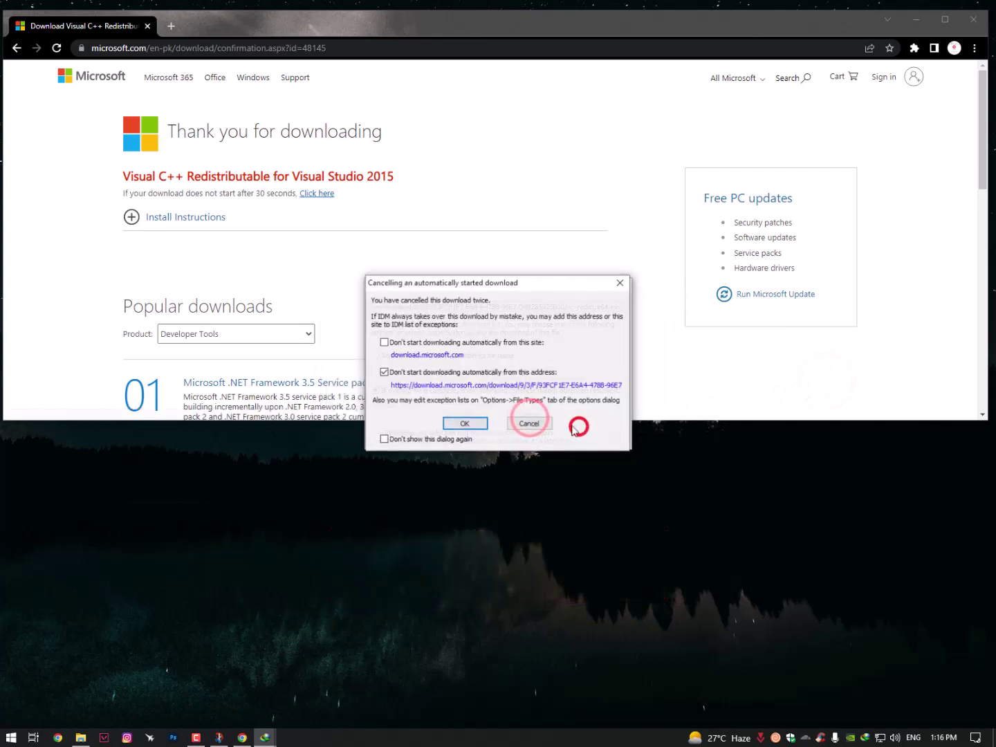
pyautogui.click(527, 423)
pyautogui.click(539, 415)
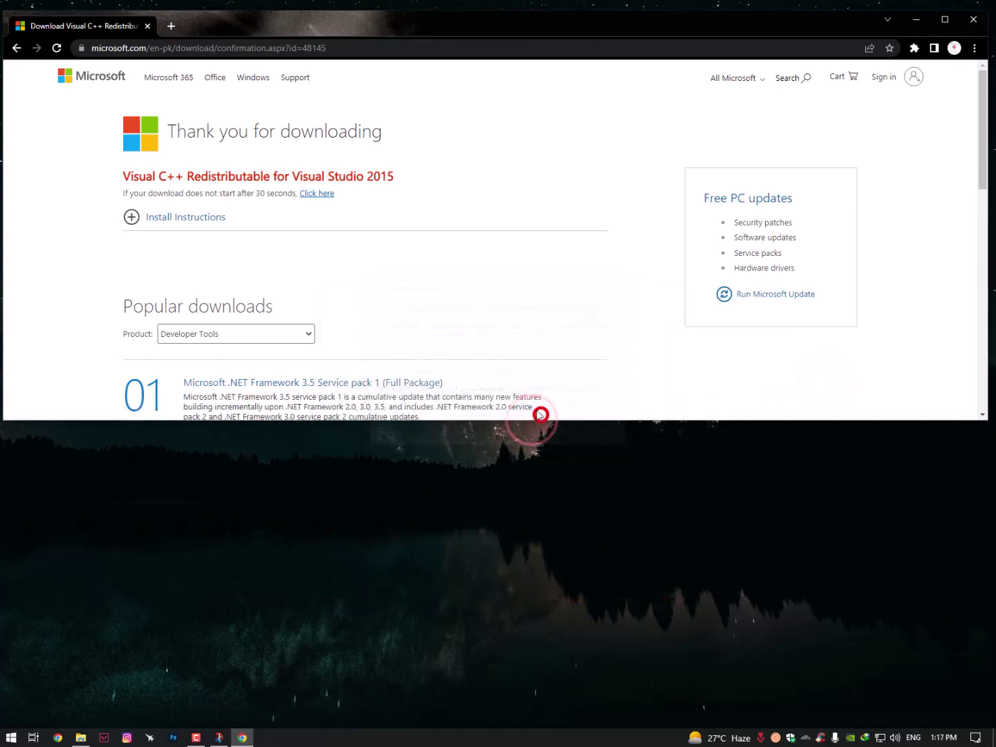
# Retry the downloads once more, cancel IDM's prompts, and close Chrome
pyautogui.click(327, 195)
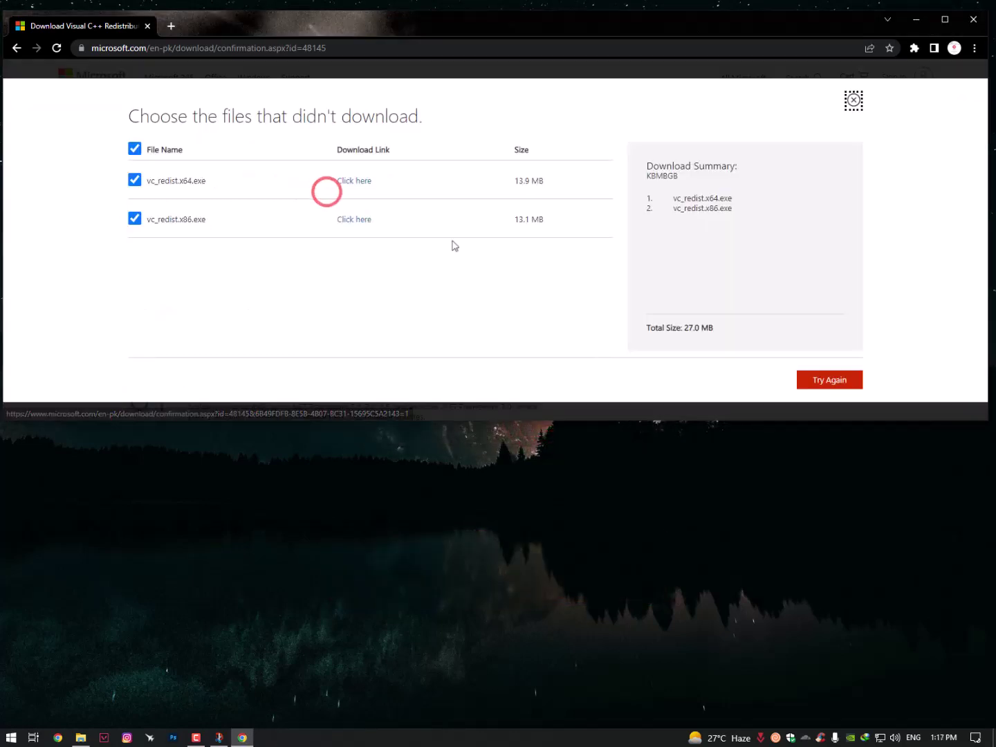
pyautogui.click(817, 382)
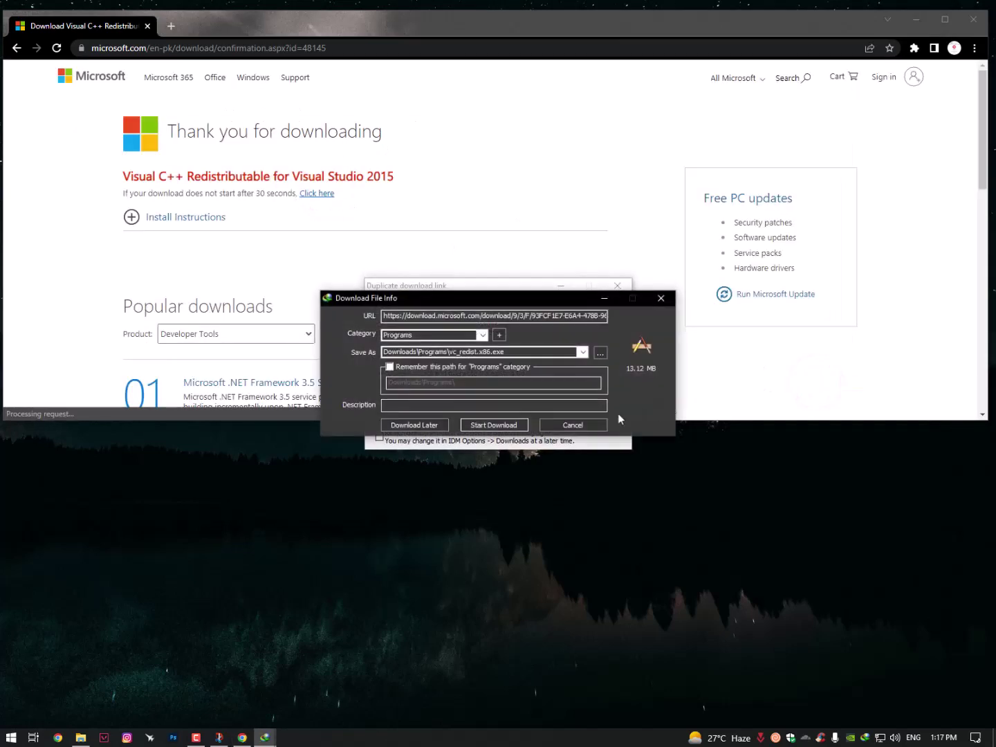
pyautogui.click(570, 421)
pyautogui.click(540, 417)
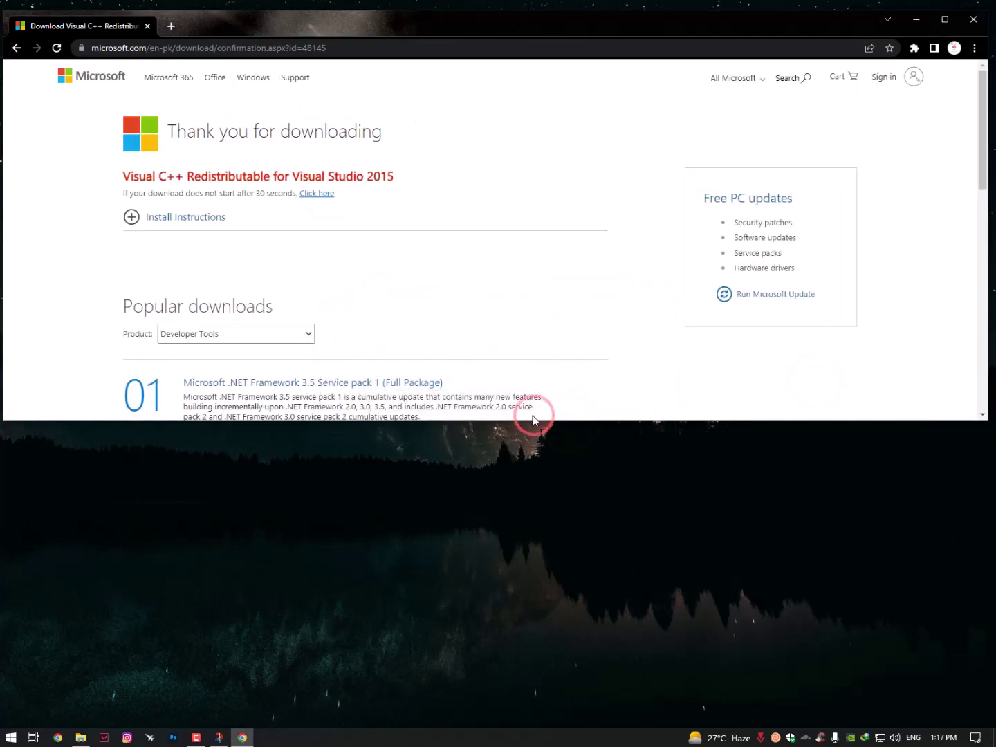
pyautogui.scroll(-4, 536, 416)
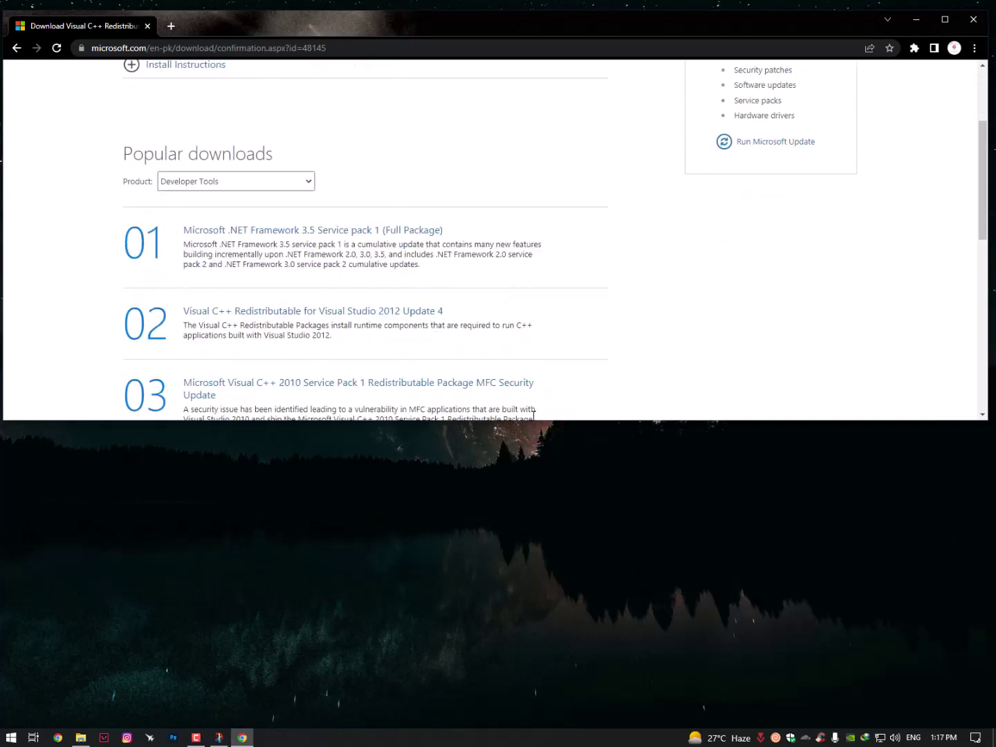
pyautogui.click(973, 19)
# Open This PC's Properties from File Explorer to see the 64-bit, x64-based system type
pyautogui.click(10, 737)
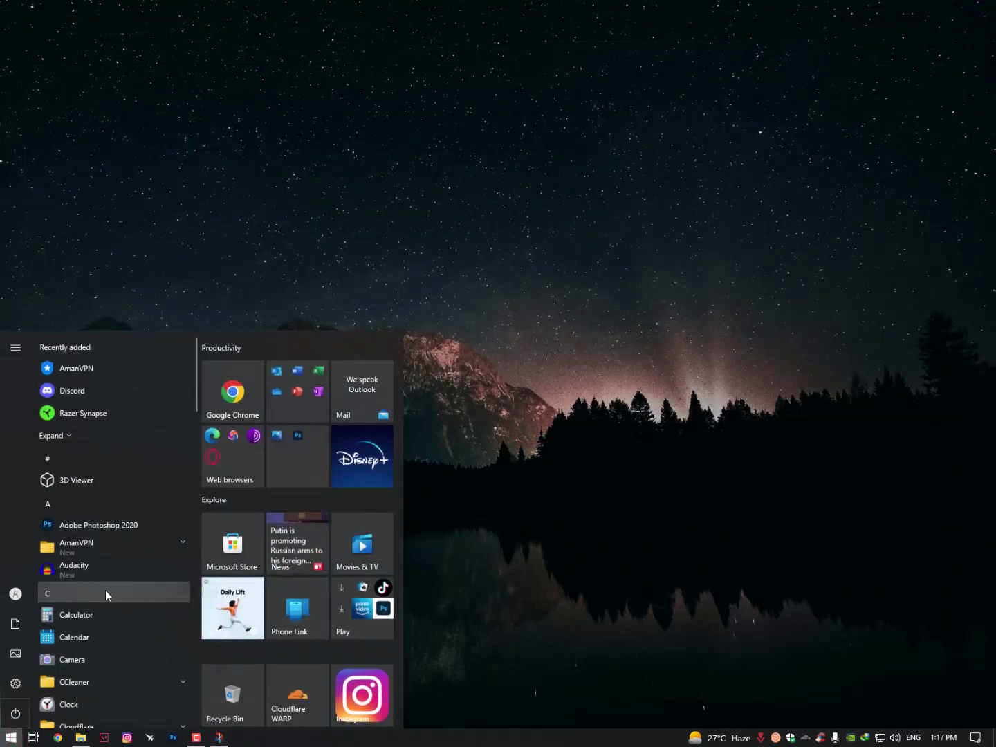
pyautogui.click(81, 737)
pyautogui.click(55, 298)
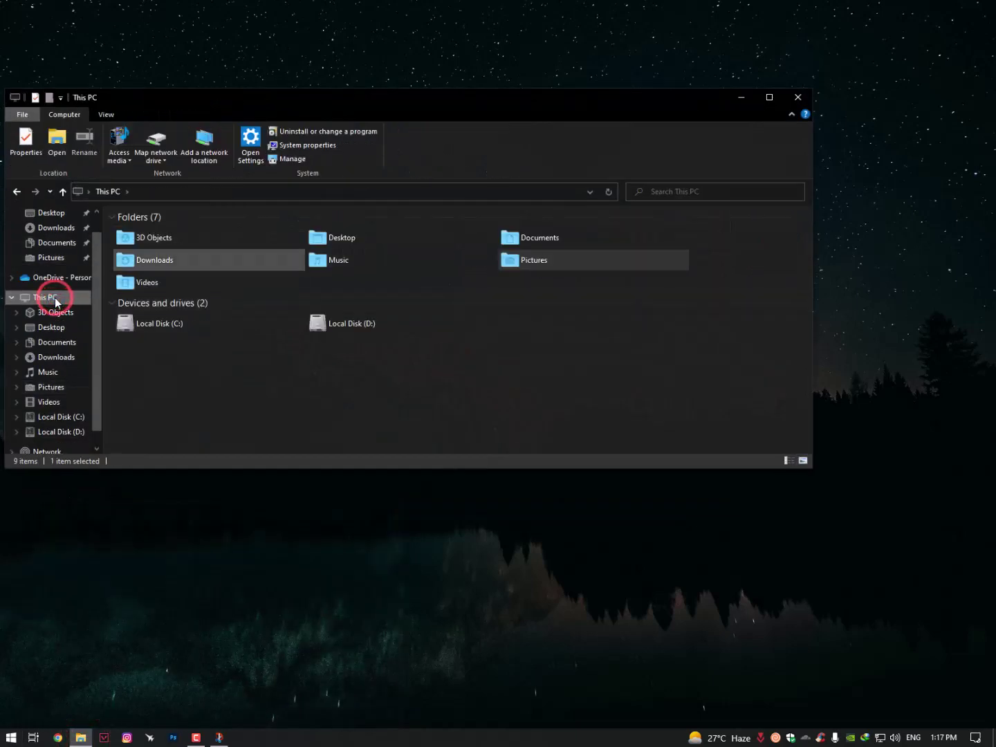
pyautogui.rightClick(55, 300)
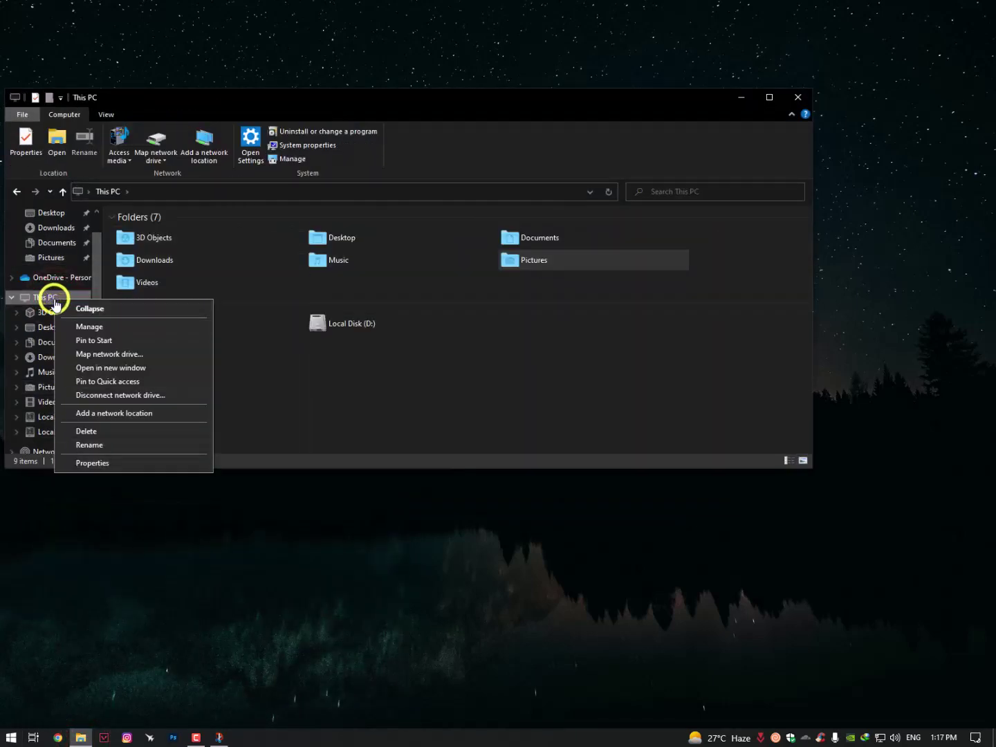
pyautogui.click(104, 462)
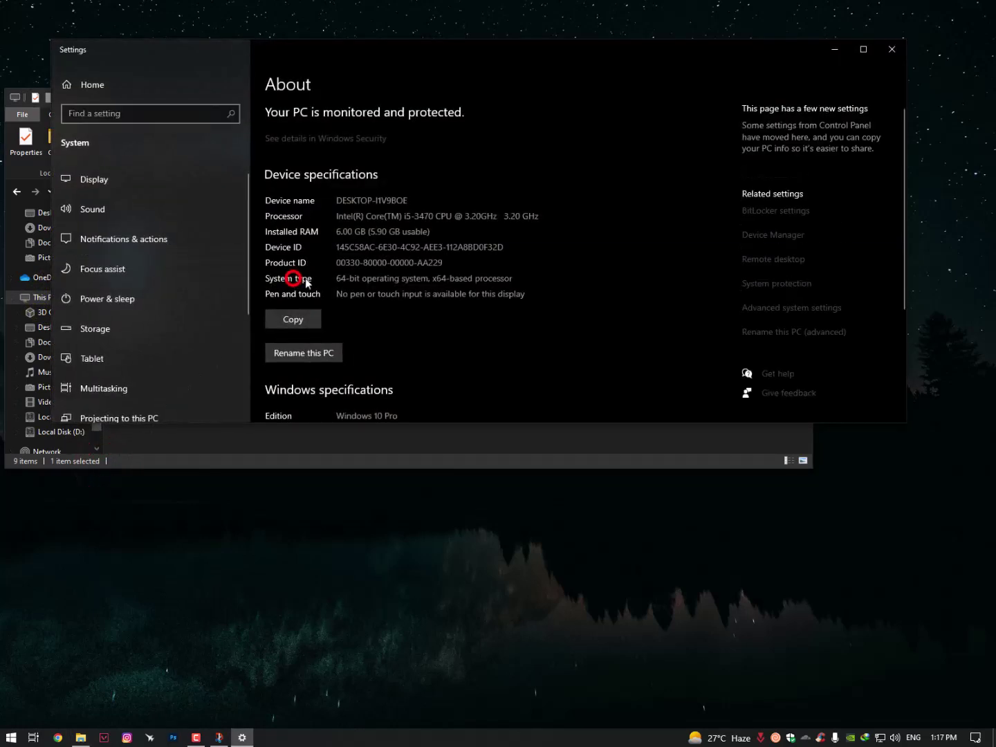
pyautogui.click(489, 283)
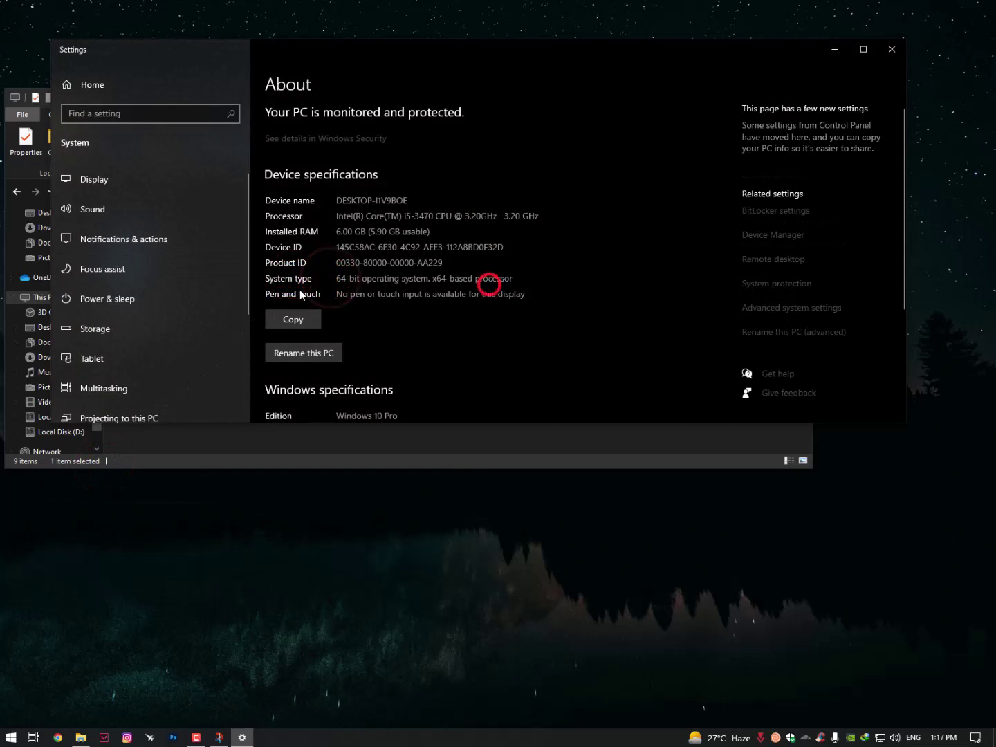
# Close Settings and open Control Panel's Uninstall a program list via Start search
pyautogui.click(892, 50)
pyautogui.press('super')
pyautogui.write('contr')
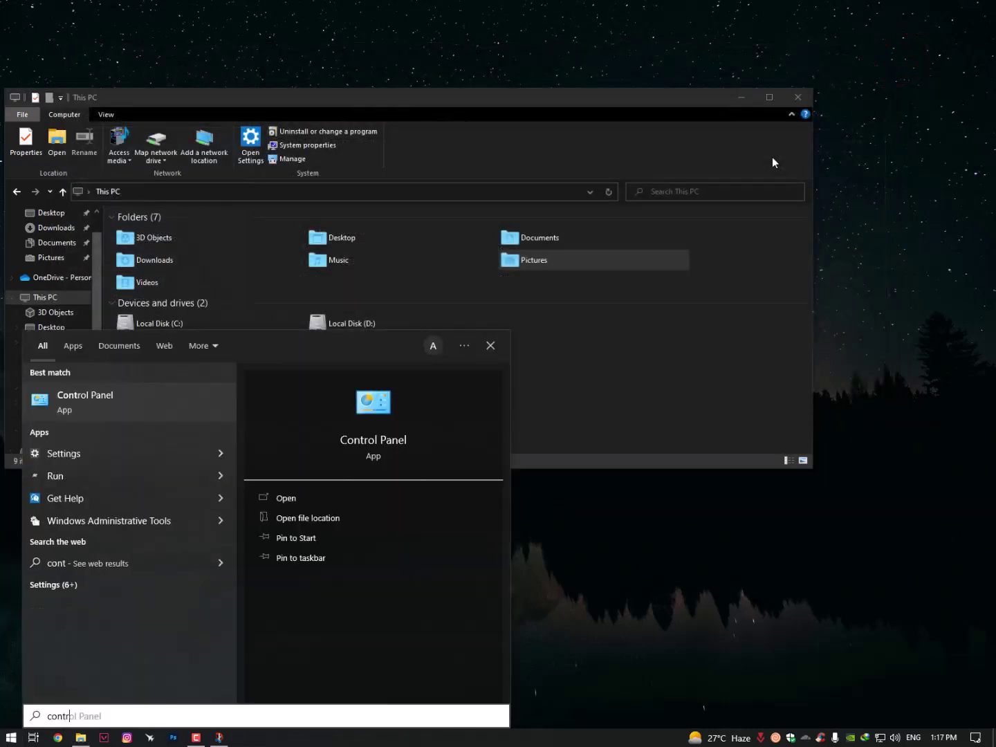
pyautogui.press('Return')
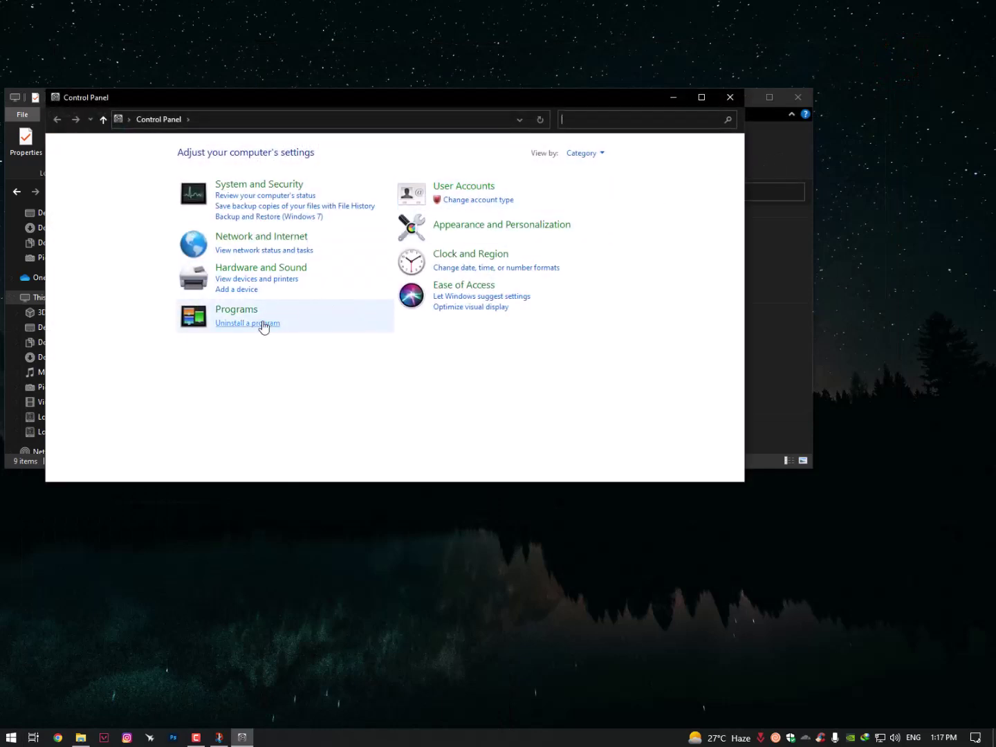
pyautogui.click(262, 323)
# Check the Visual C++ 2015-2019 Redistributable x64 and x86 entries in the programs list
pyautogui.scroll(-10, 263, 325)
pyautogui.scroll(2, 263, 325)
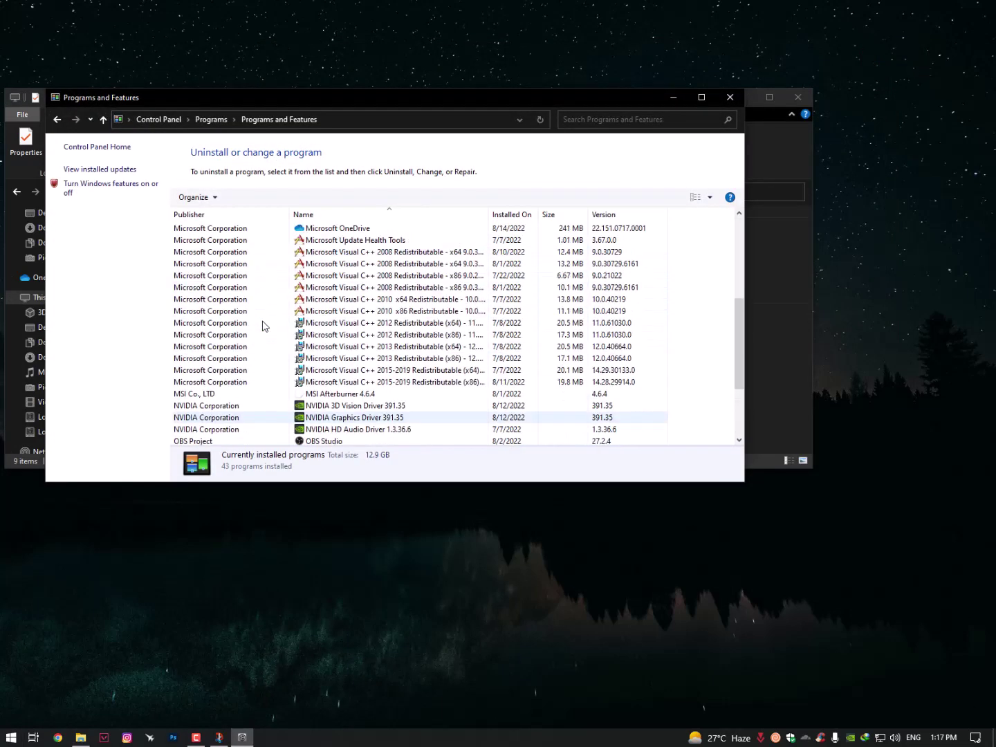
pyautogui.scroll(-1, 318, 338)
pyautogui.click(380, 346)
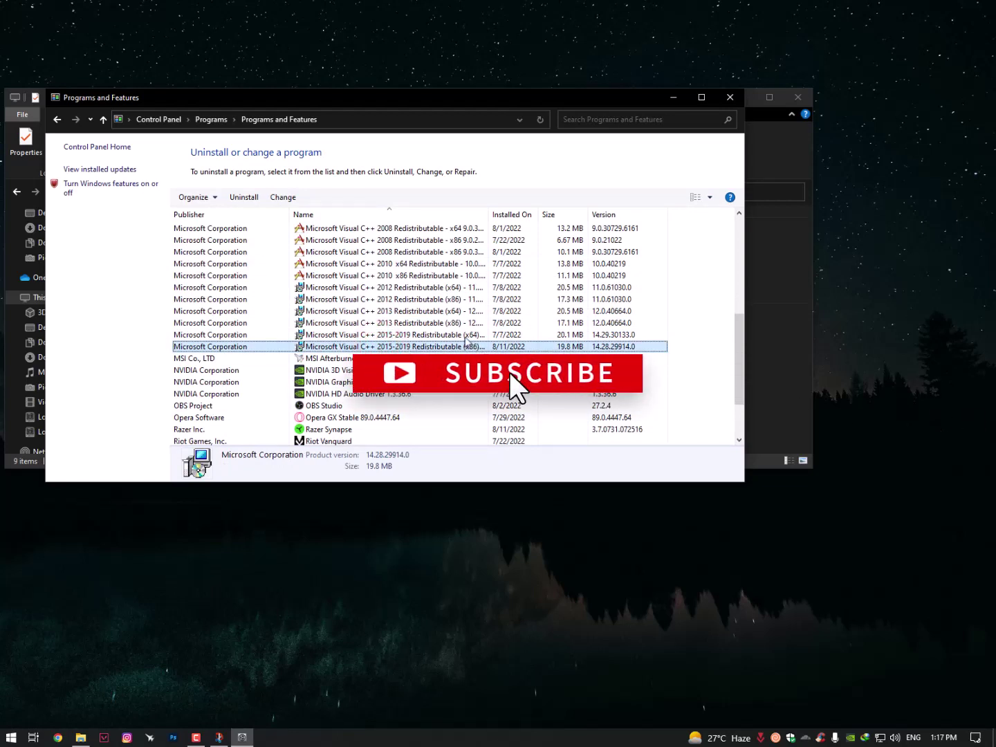
pyautogui.click(464, 336)
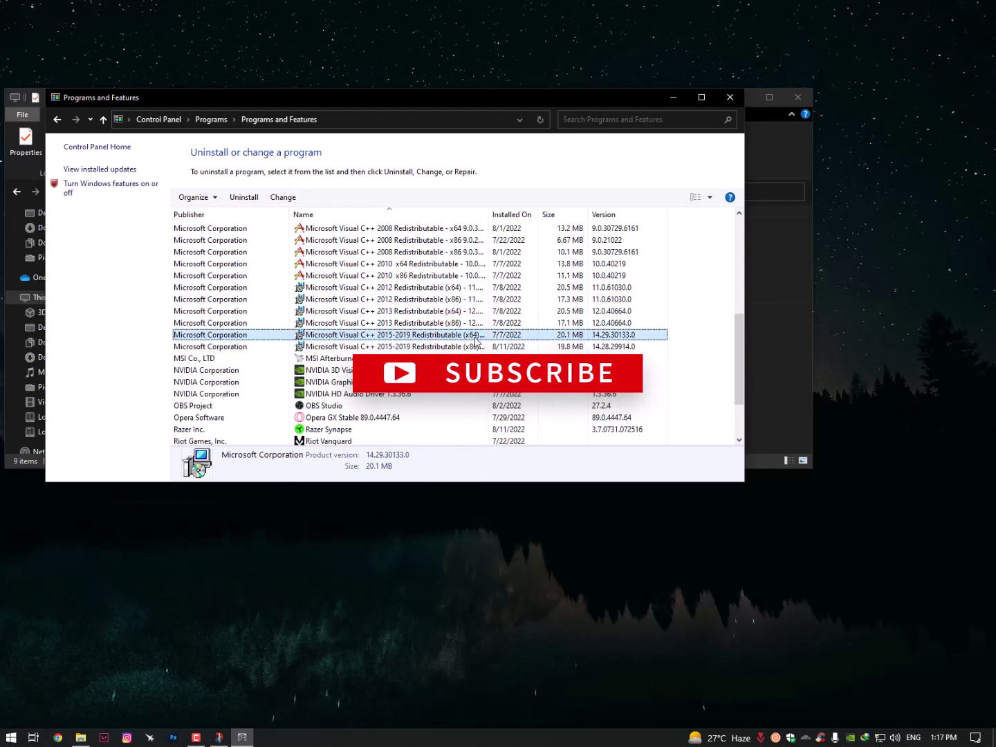
pyautogui.click(473, 336)
pyautogui.click(472, 349)
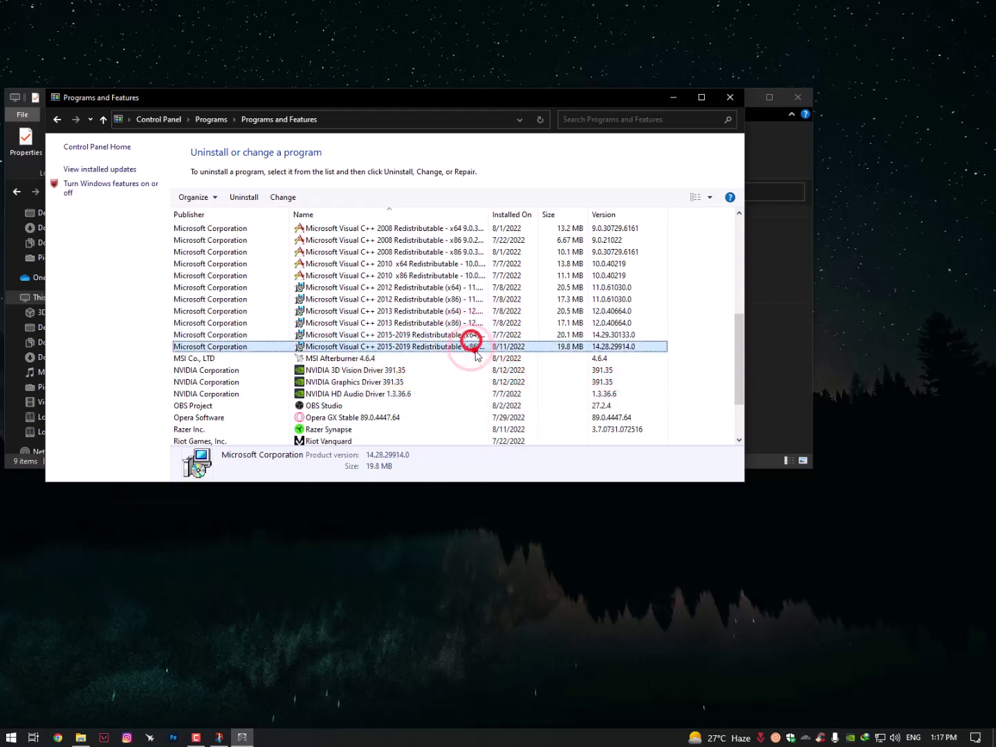
pyautogui.click(472, 337)
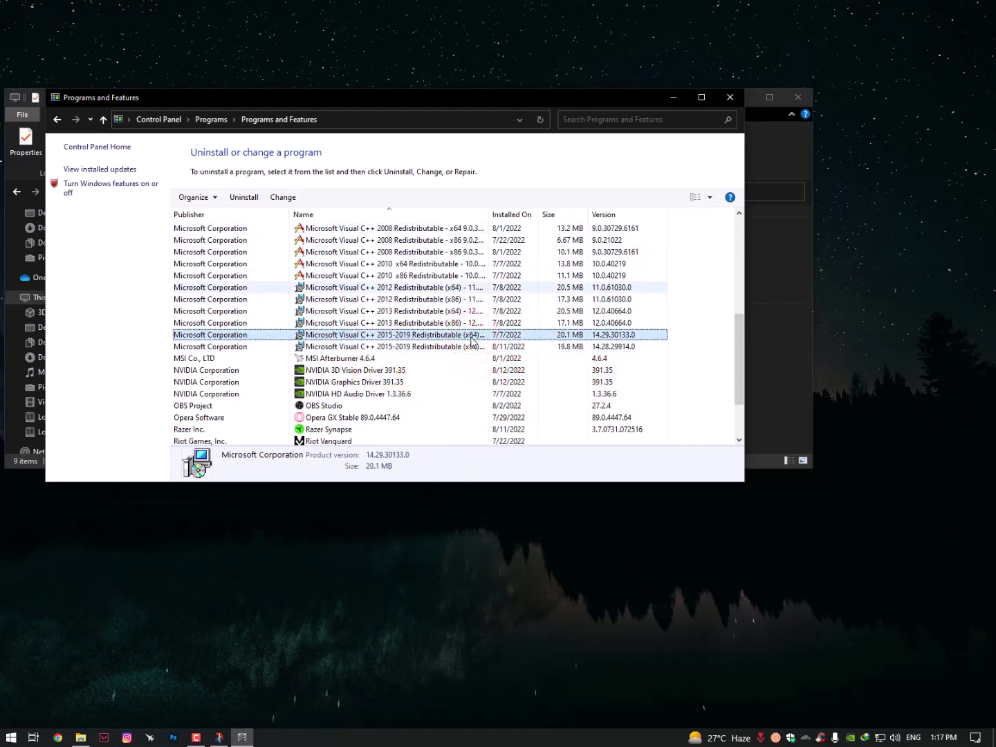
# Widen the Name column, recheck the 2012 x64 and 2015-2019 entries, then close the window
pyautogui.doubleClick(489, 214)
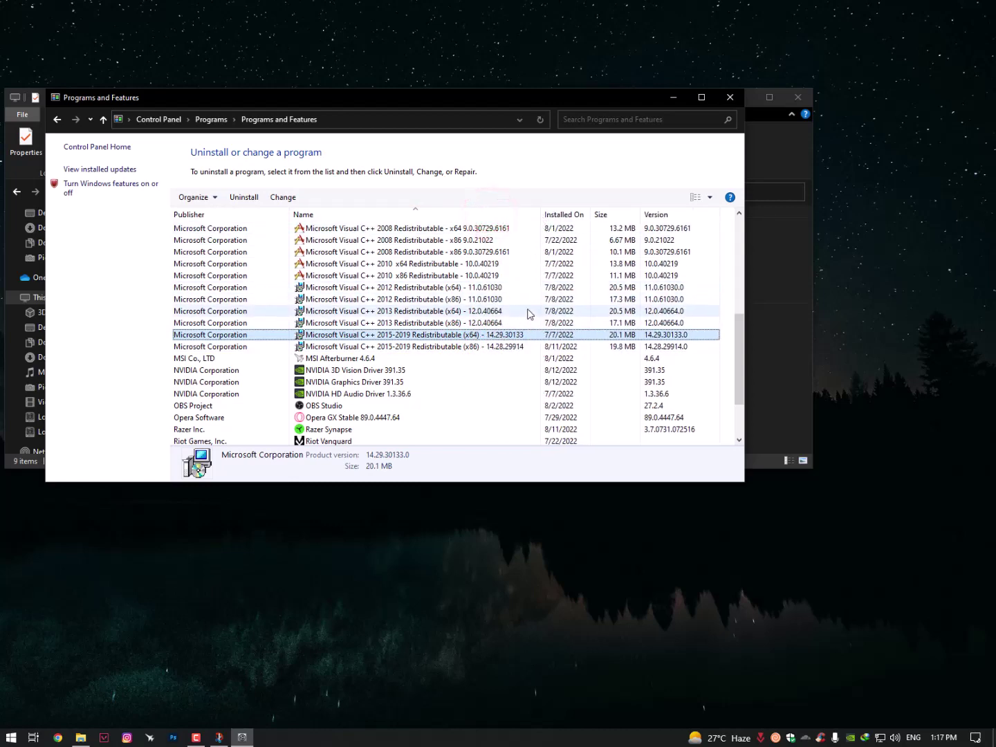
pyautogui.scroll(-2, 527, 311)
pyautogui.scroll(2, 526, 309)
pyautogui.click(448, 285)
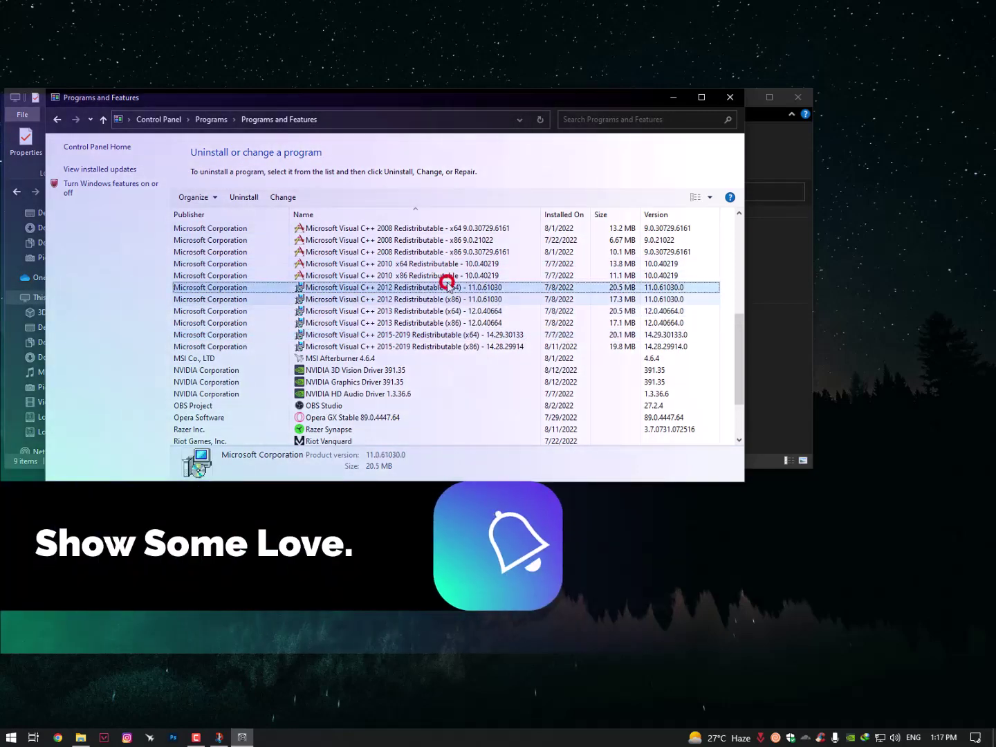
pyautogui.click(450, 345)
pyautogui.click(477, 333)
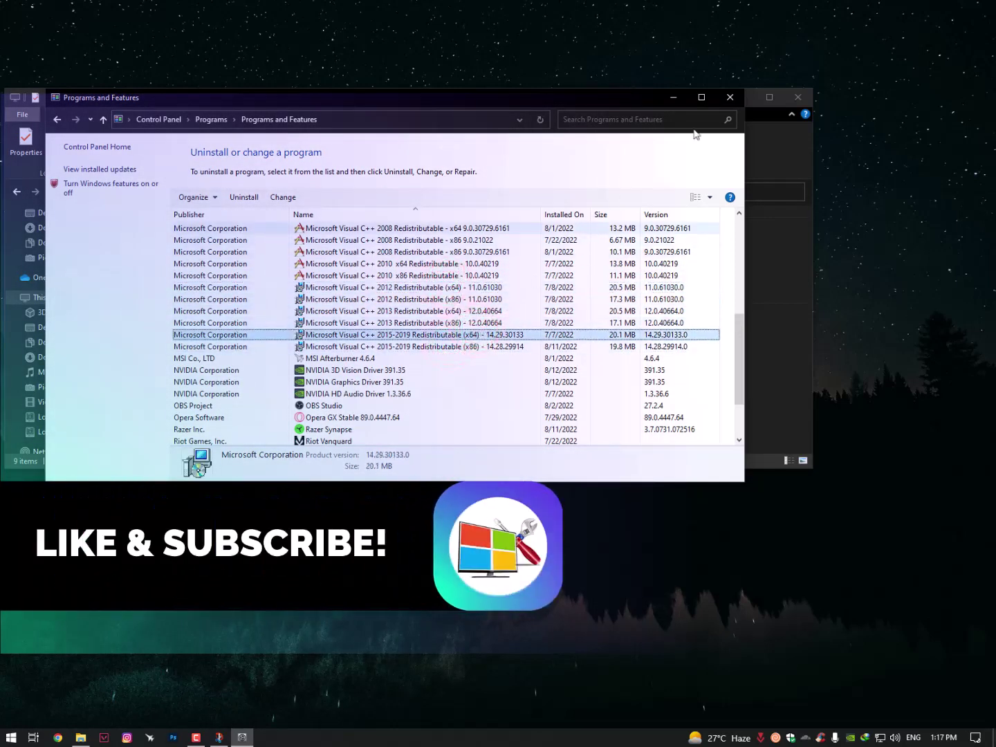
pyautogui.click(728, 98)
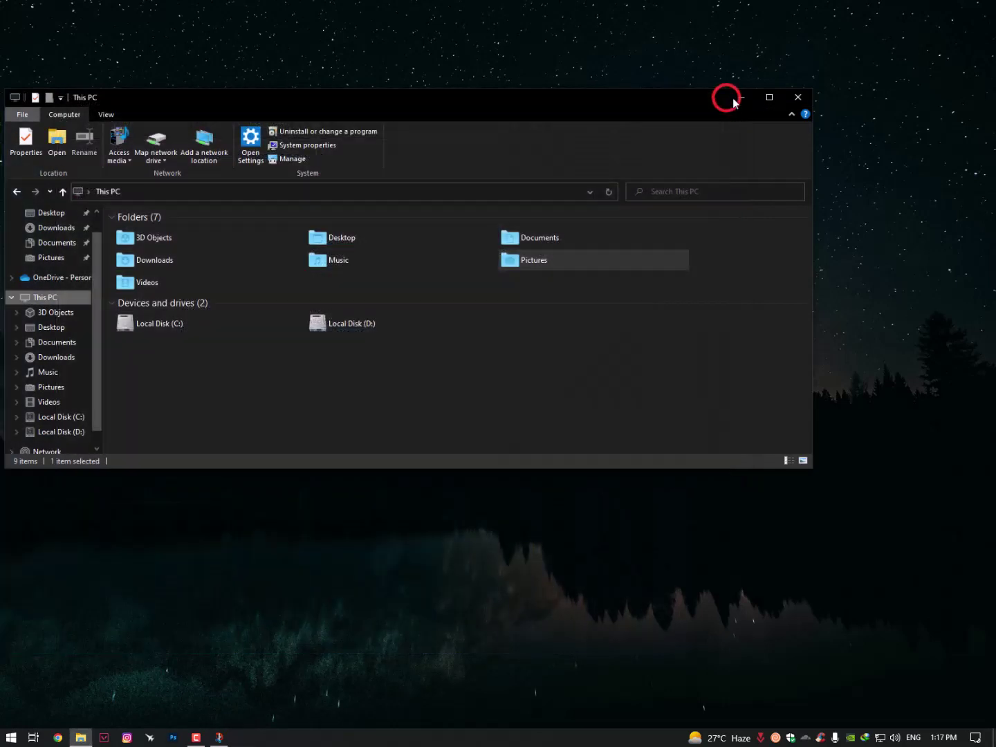
# Close the This PC File Explorer window
pyautogui.click(795, 98)
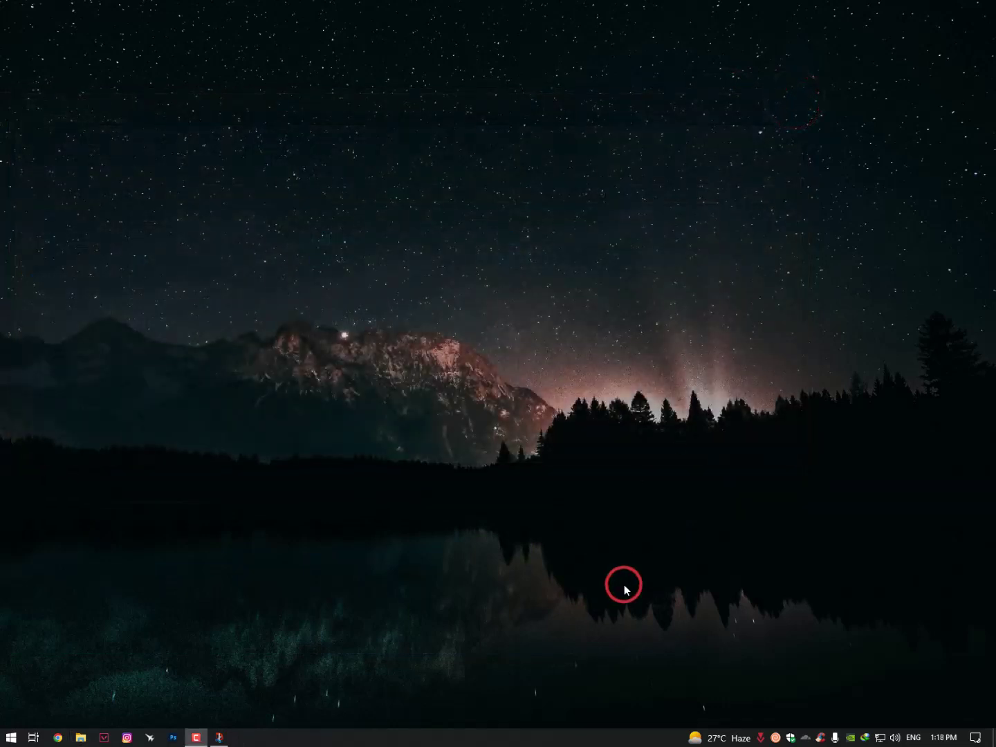